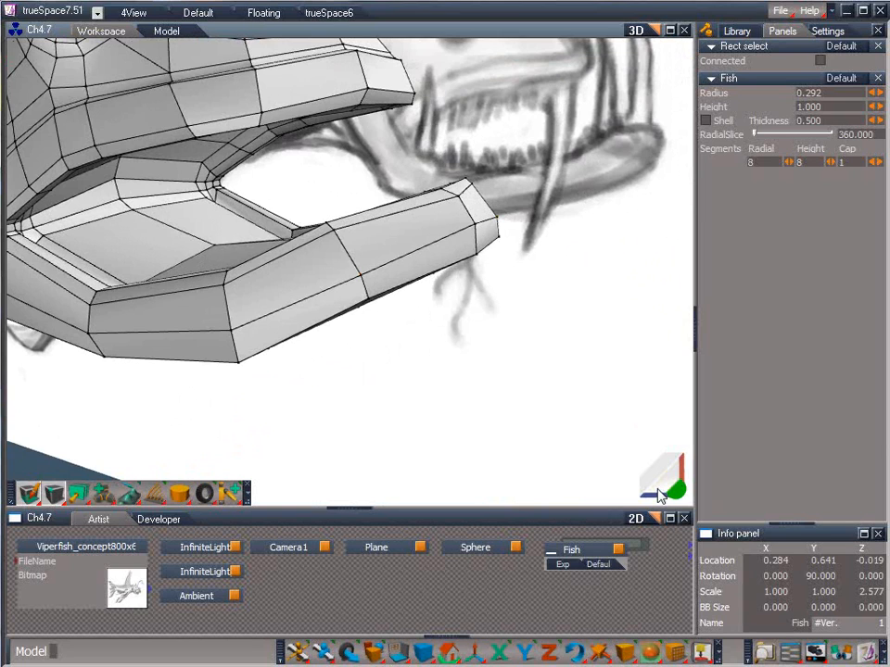
Adjust the vertices just above the mouth corner on the fish head, following the upper lip edge
drag(668, 482, 597, 455)
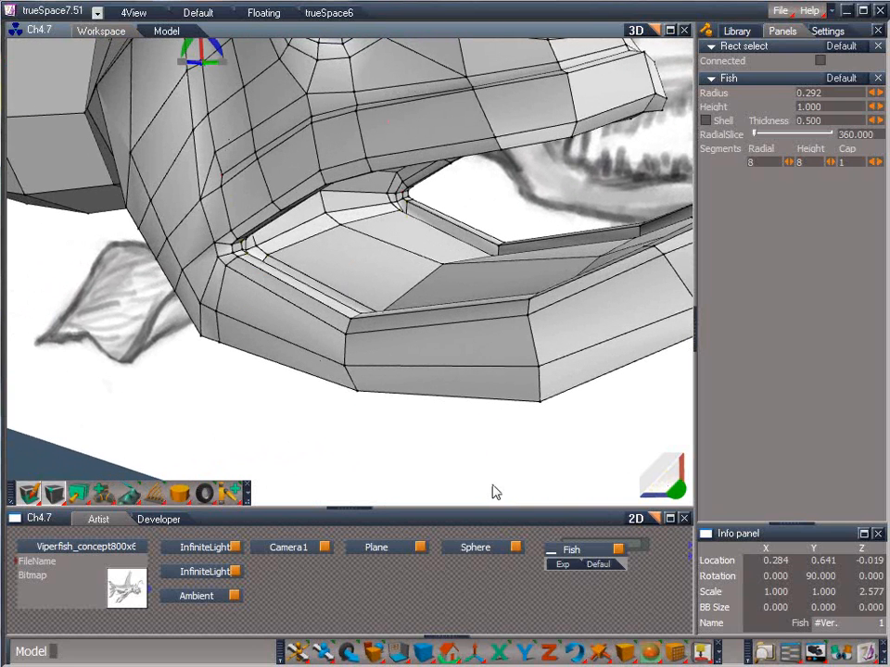
drag(681, 499, 342, 300)
click(205, 198)
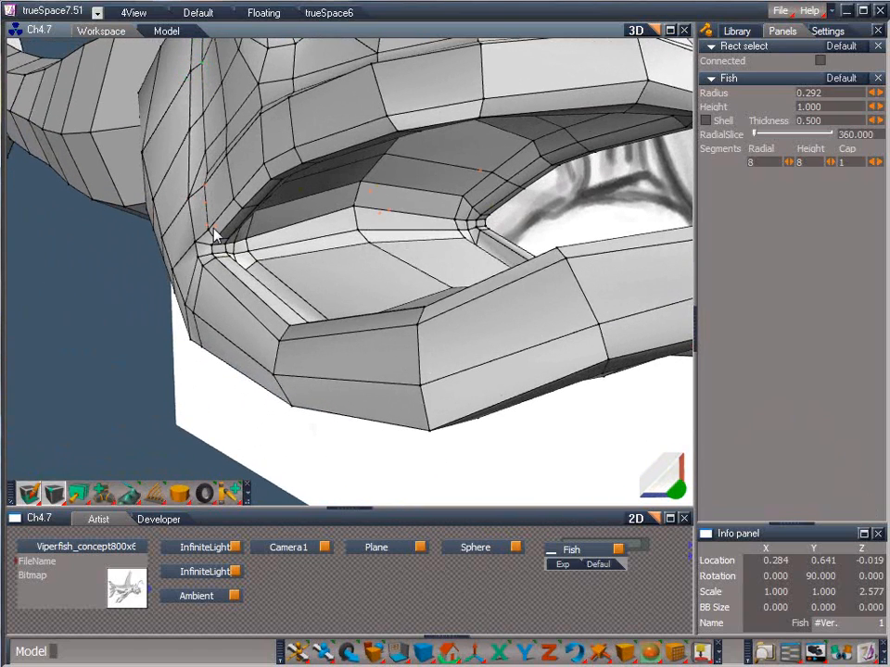
click(223, 241)
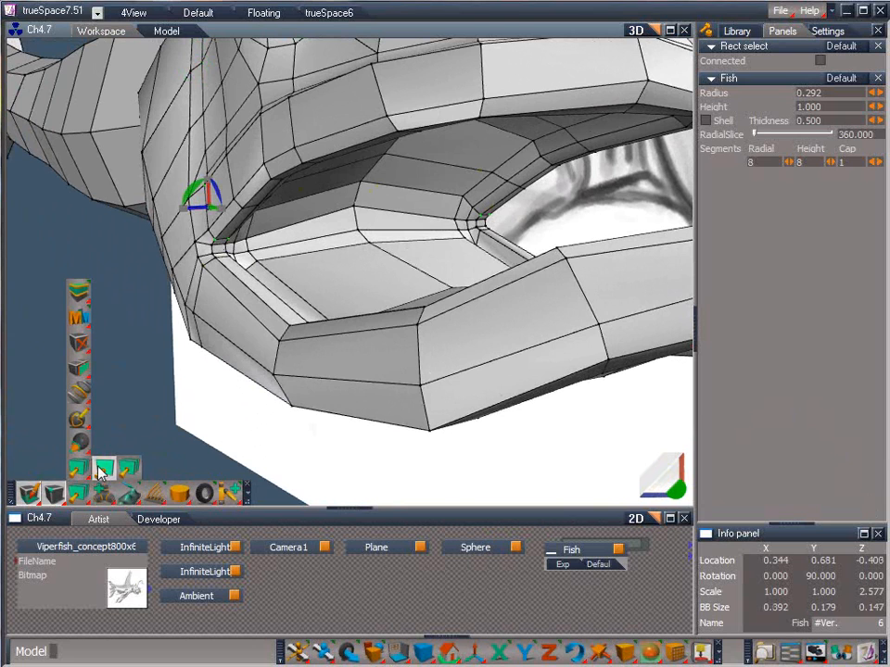
click(211, 209)
mouse_move(208, 227)
ctrl+mouse_down()
mouse_move(226, 238)
mouse_move(242, 227)
mouse_move(227, 203)
mouse_move(249, 199)
ctrl+mouse_up()
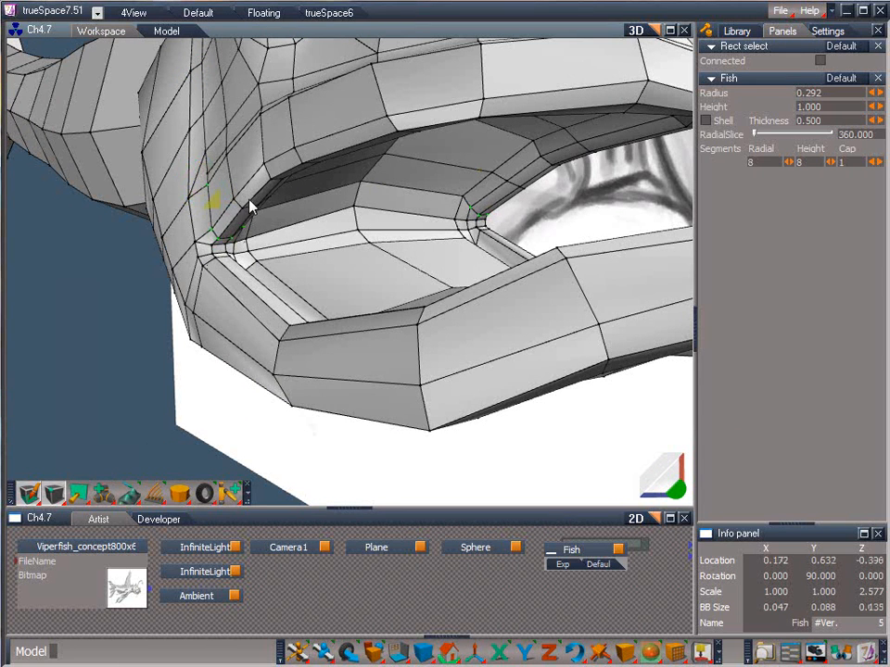
Reposition the cheek and lip vertices slightly farther forward along the upper lip from the mouth corner
click(206, 154)
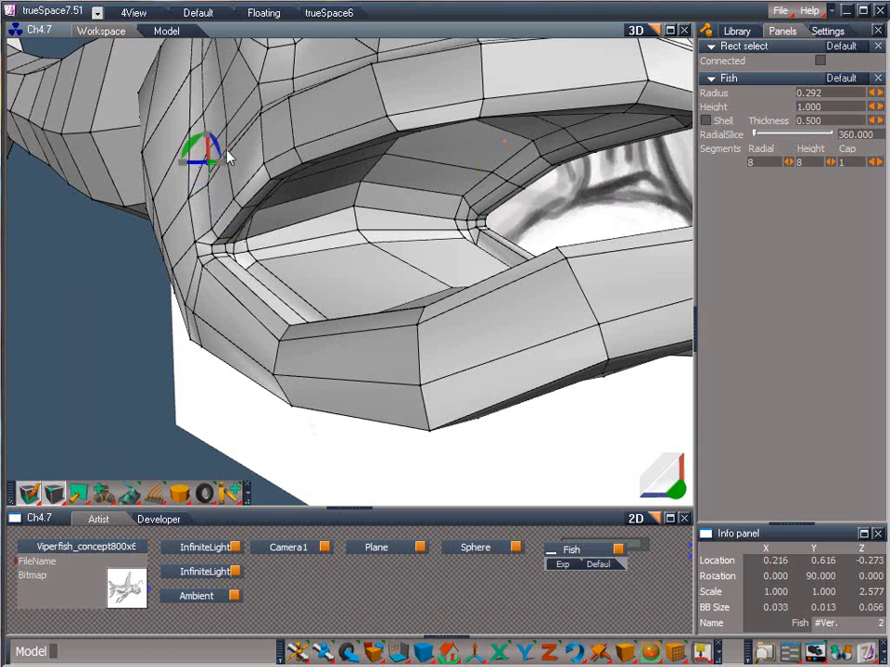
double_click(239, 195)
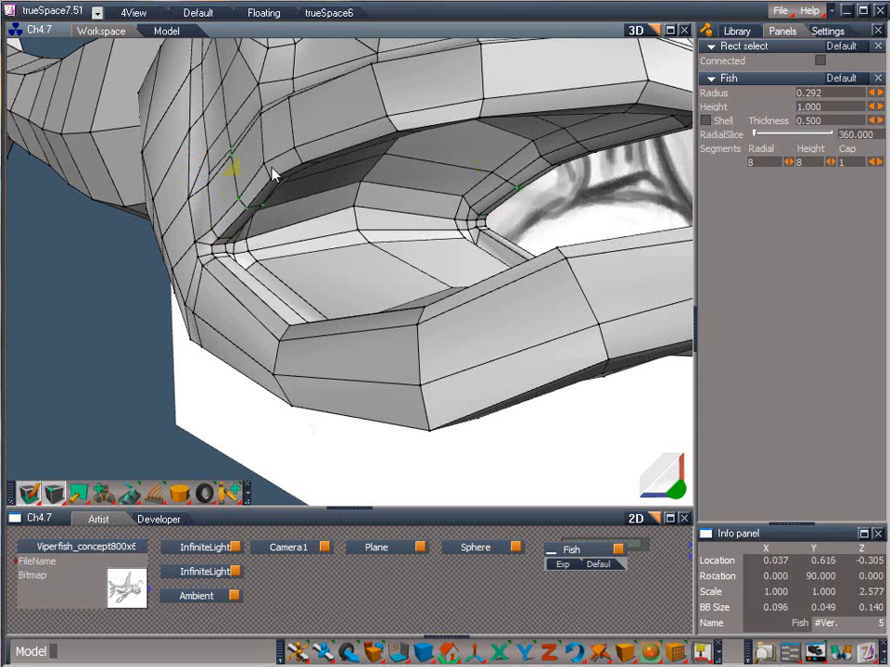
drag(276, 168, 287, 165)
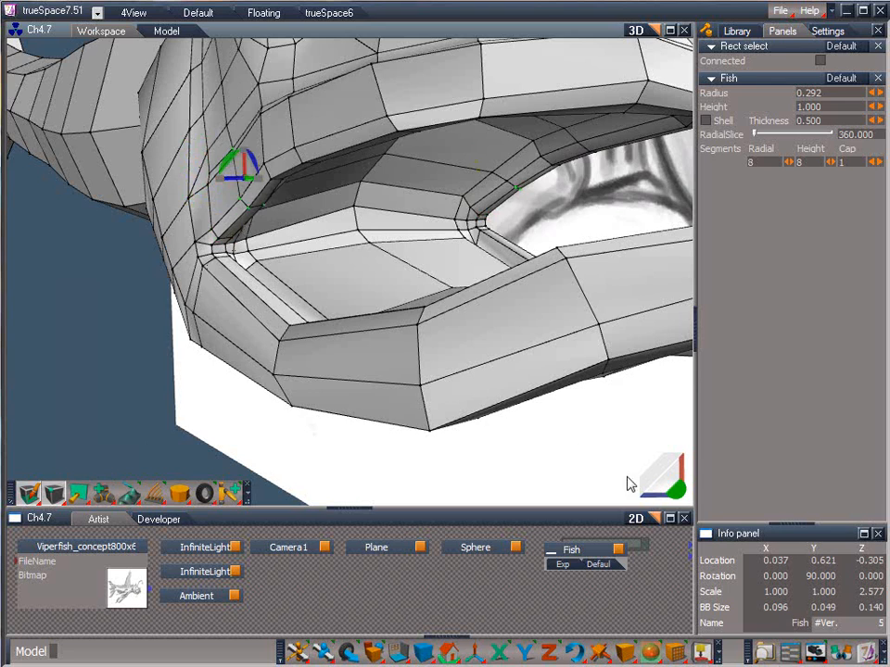
Adjust the inner and upper vertices of the mouth corner where the upper lip folds into the mouth
drag(676, 488, 875, 542)
click(255, 230)
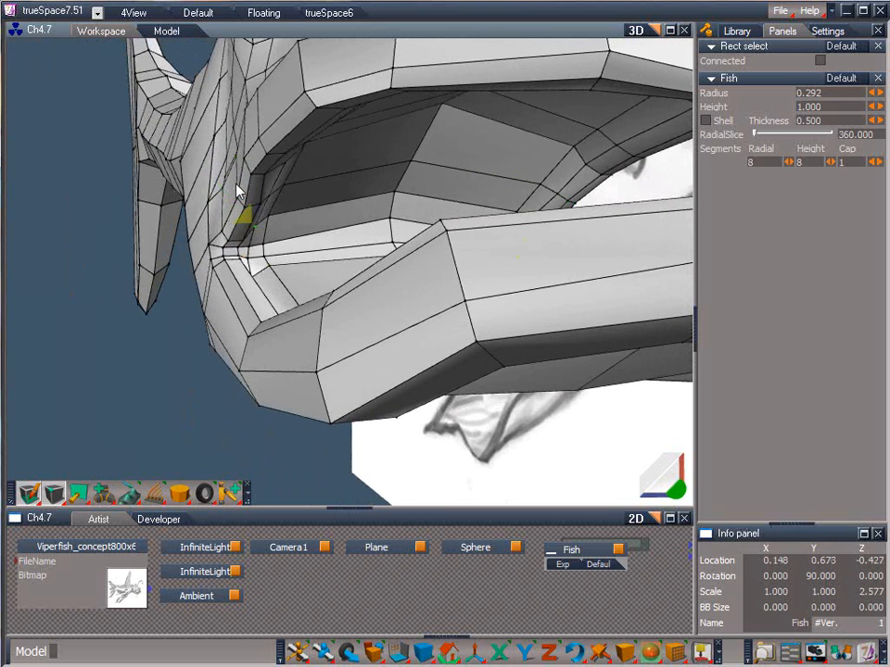
click(233, 238)
click(225, 245)
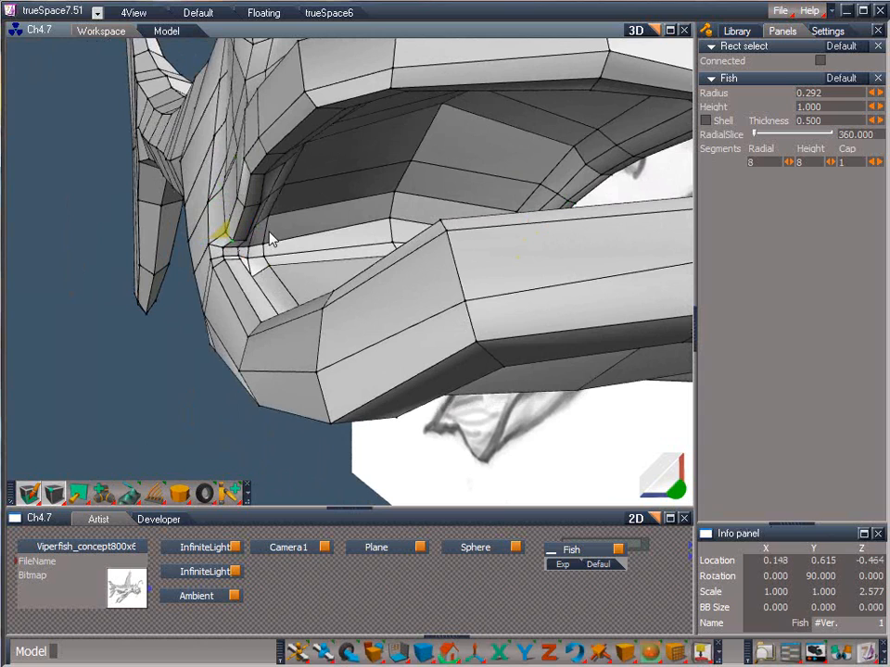
click(211, 245)
ctrl+click(221, 250)
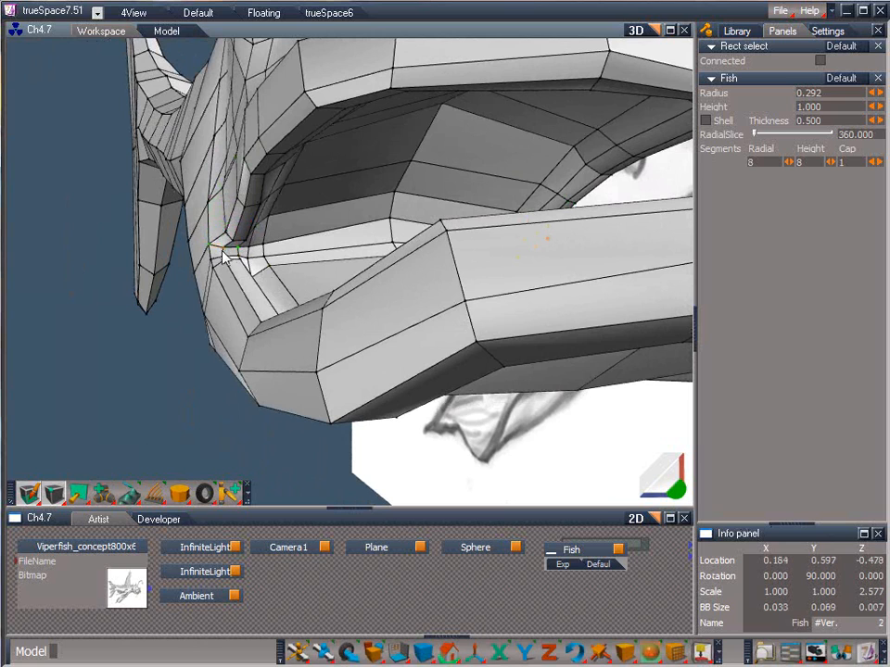
ctrl+click(241, 252)
click(230, 252)
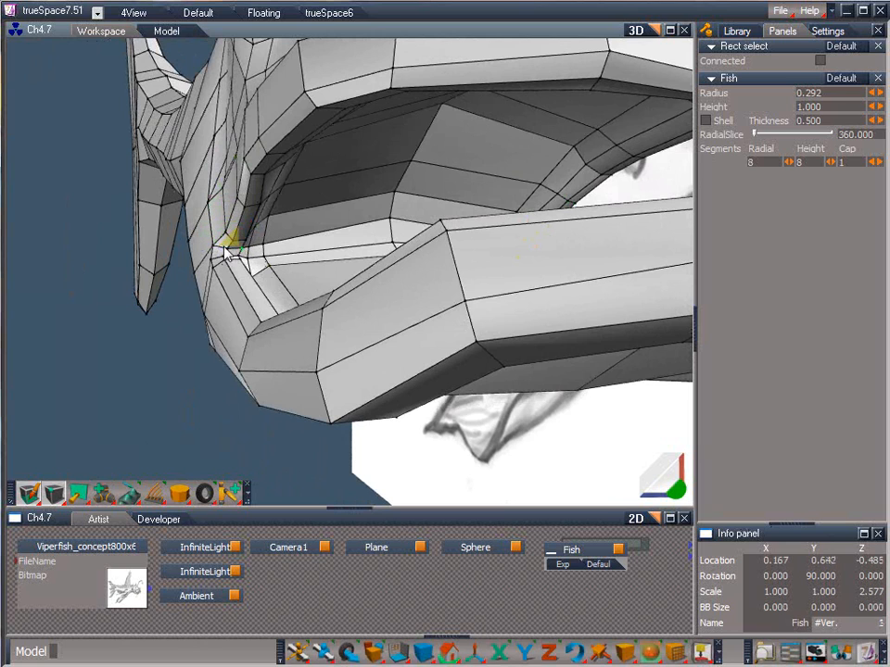
mouse_move(223, 246)
mouse_down()
mouse_move(212, 245)
mouse_move(239, 245)
mouse_up()
Reposition the lower vertices of the mouth corner where the lower lip meets the inside of the jaw
click(215, 247)
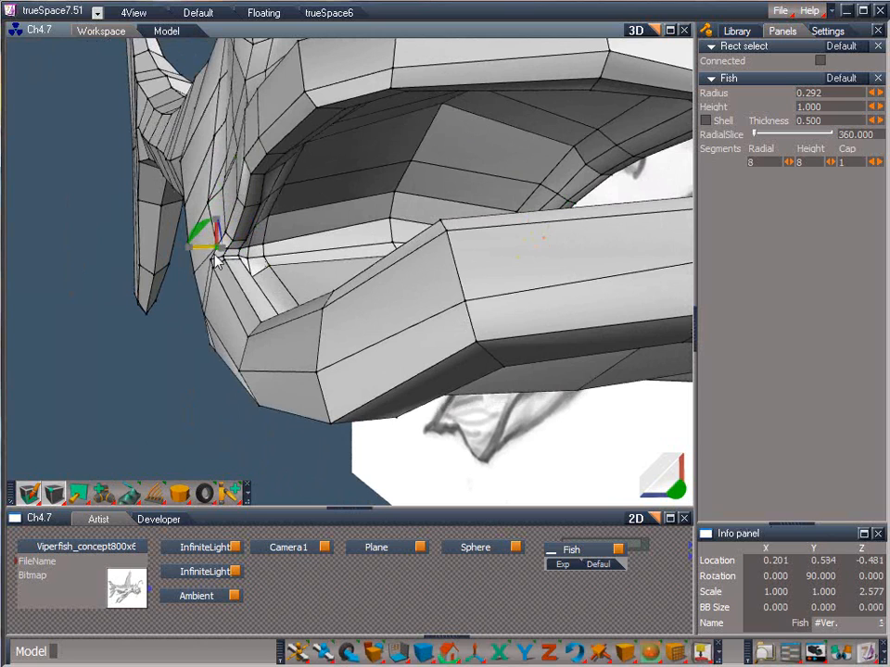
shift+click(221, 256)
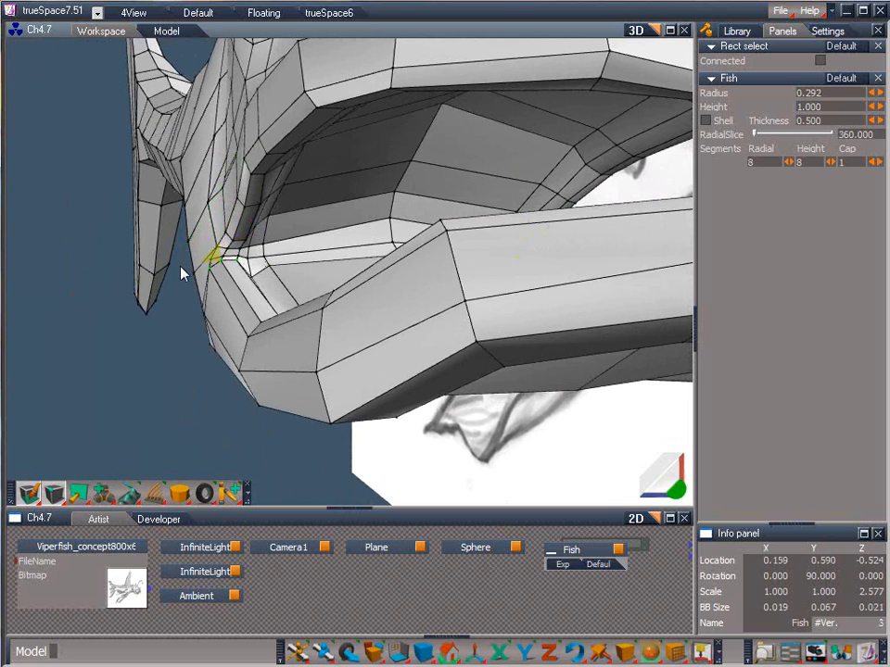
click(222, 254)
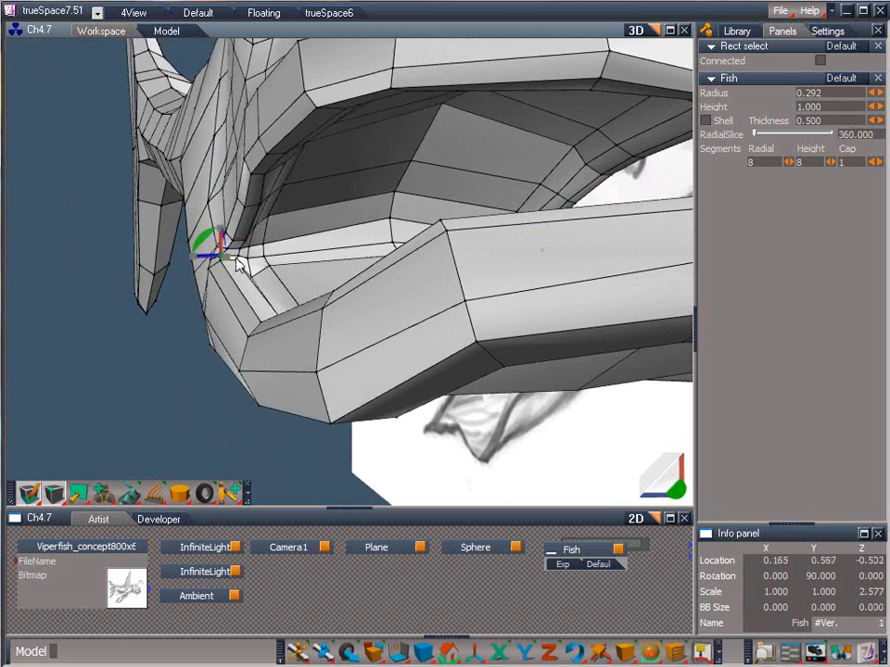
drag(195, 255, 204, 247)
drag(677, 482, 763, 390)
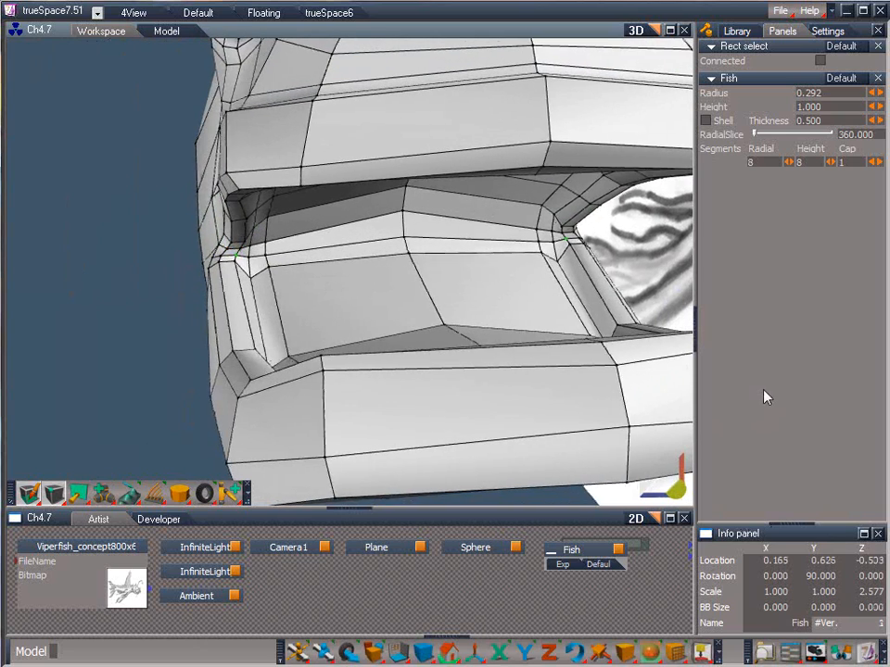
mouse_move(224, 251)
mouse_down()
mouse_move(238, 248)
mouse_move(226, 275)
mouse_move(217, 265)
mouse_up()
drag(663, 479, 299, 332)
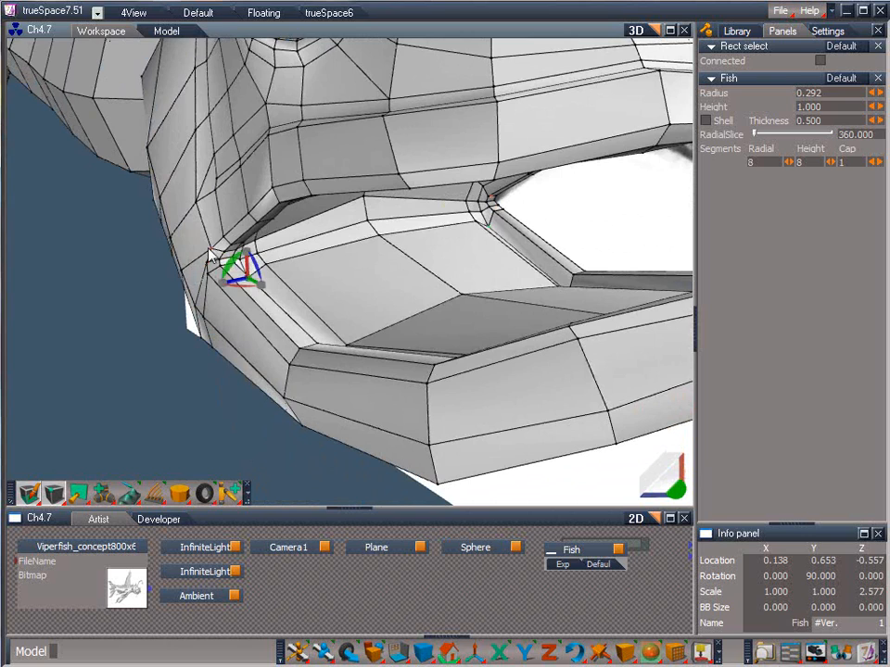
Smooth the outer mouth corner and the cheek behind it by moving vertices down to the jaw hinge
click(208, 249)
drag(671, 489, 264, 439)
drag(219, 243, 206, 213)
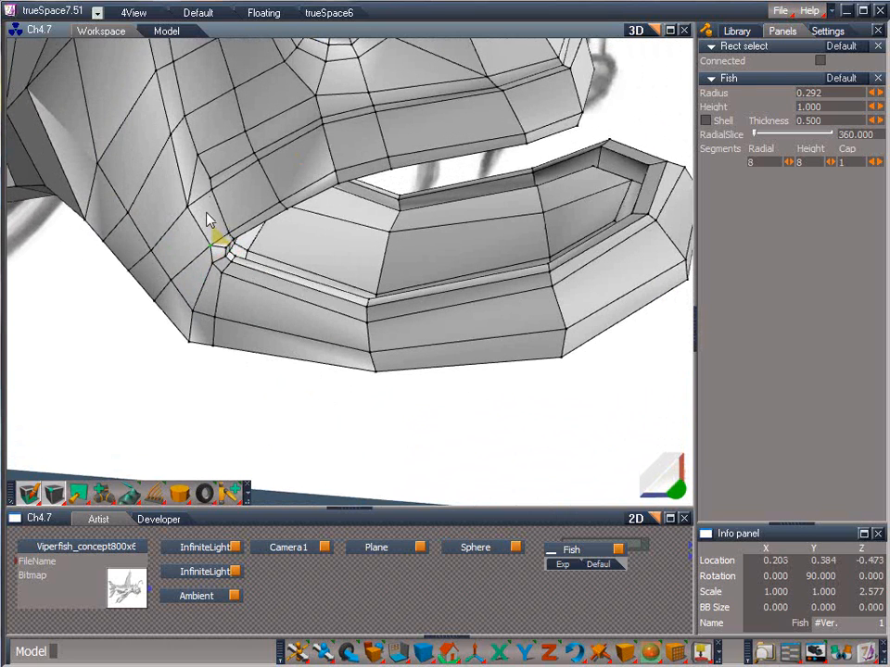
click(220, 256)
click(170, 281)
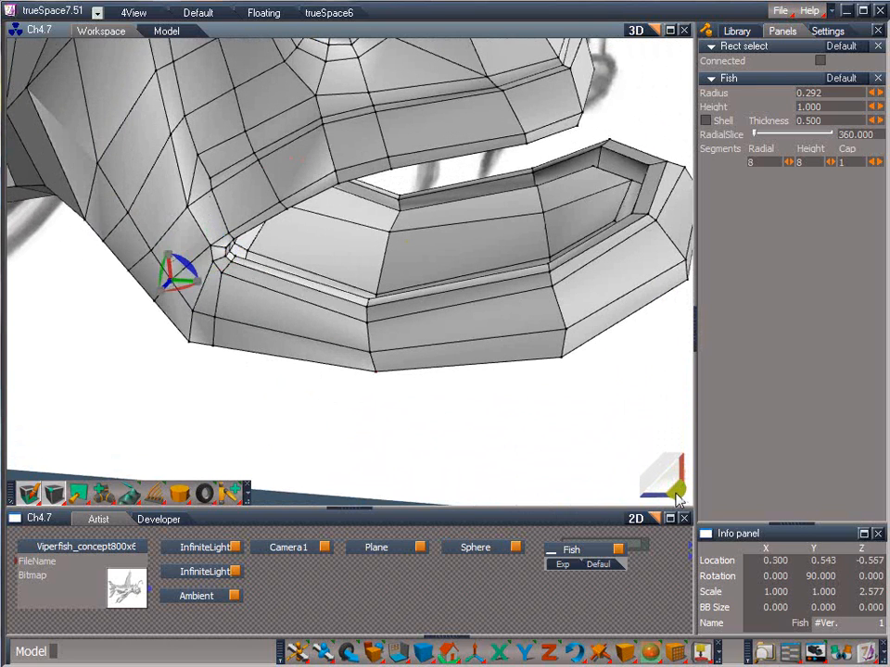
drag(674, 491, 537, 473)
click(186, 320)
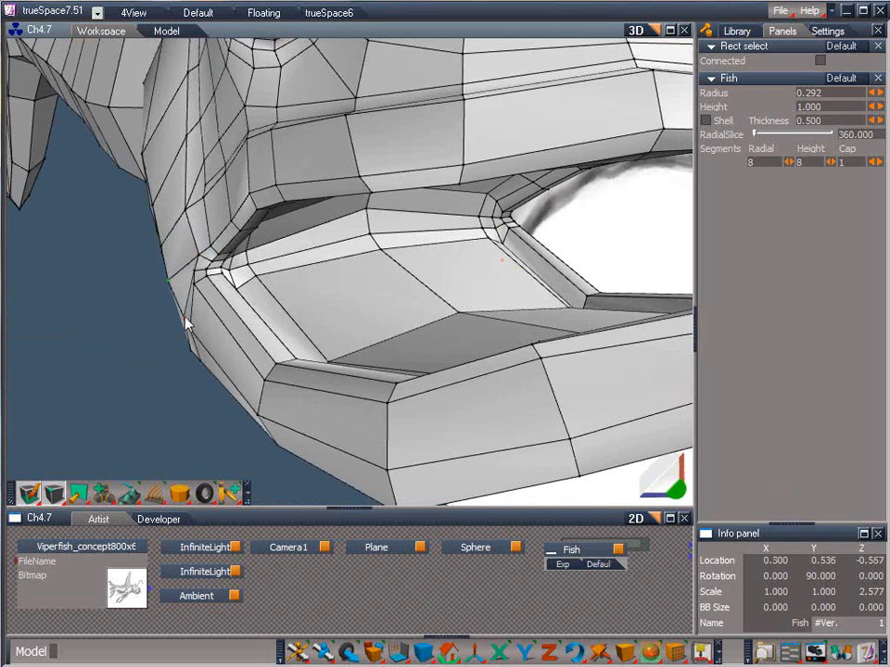
drag(166, 322, 163, 325)
click(195, 334)
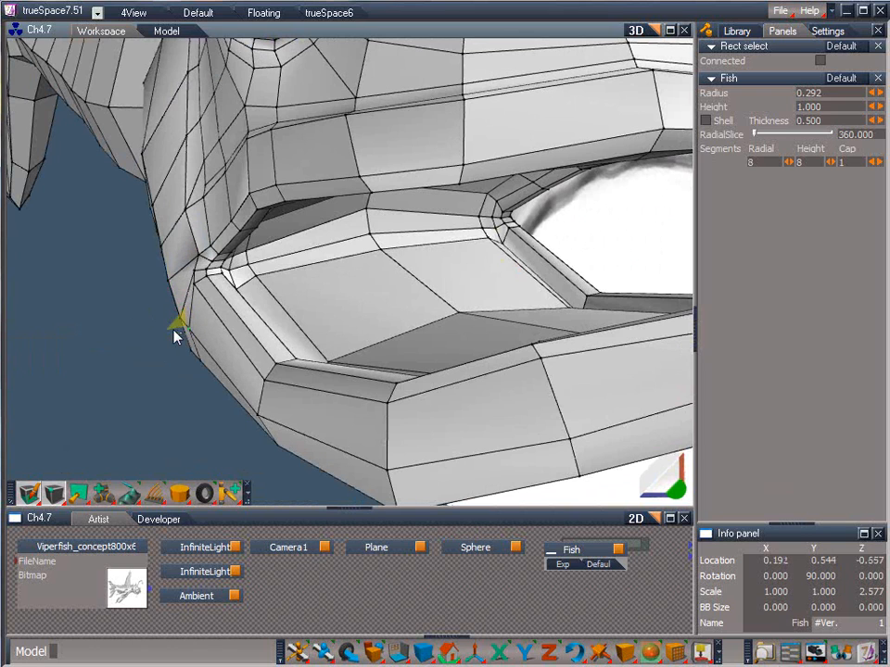
Fine-tune the outermost vertices of the mouth corner so the upper and lower lips meet cleanly
click(191, 273)
drag(192, 276, 193, 254)
drag(675, 488, 738, 509)
click(214, 263)
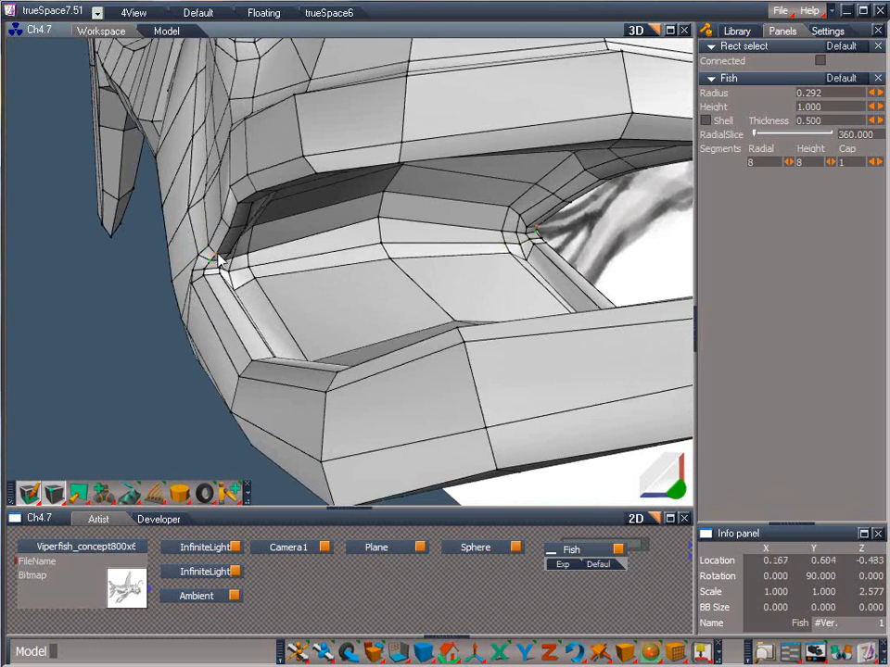
drag(205, 258, 193, 234)
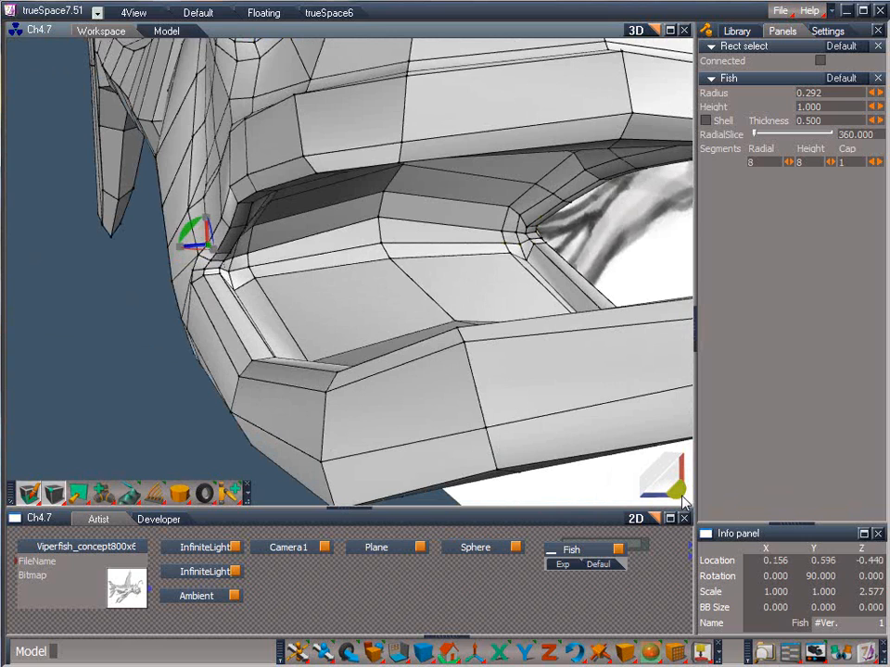
Cut a new edge loop around the middle of the lower jaw, across the mouth floor, lip, outer side and underside
middle_drag(510, 370, 306, 475)
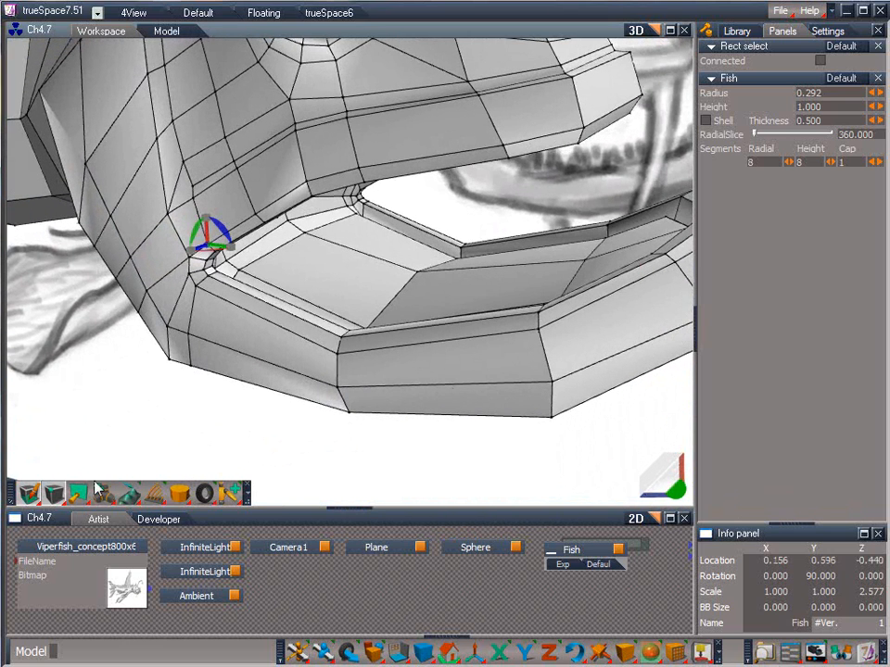
drag(79, 493, 78, 419)
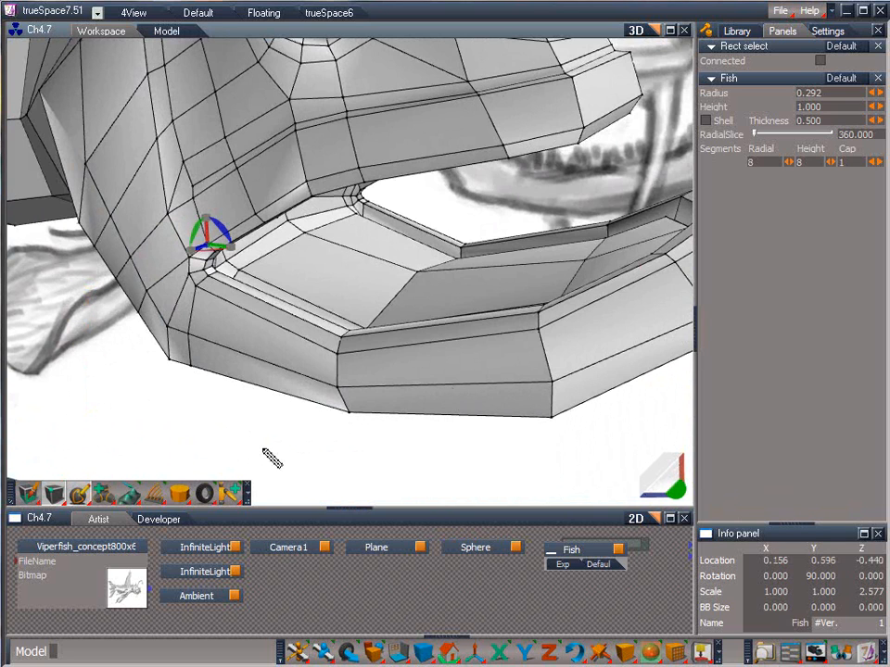
click(532, 264)
drag(645, 452, 597, 401)
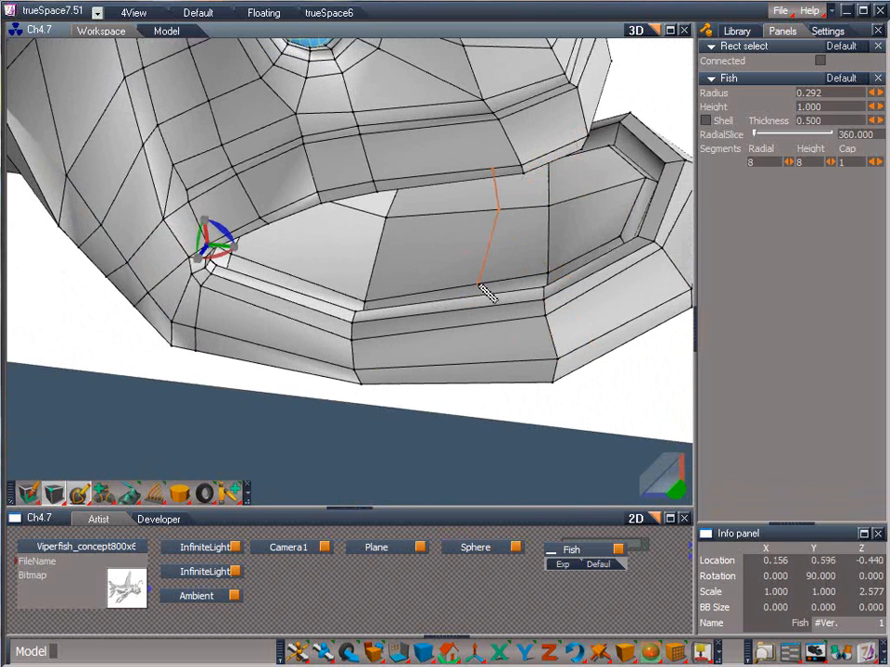
click(473, 296)
click(473, 307)
click(474, 322)
click(478, 362)
click(495, 380)
drag(672, 484, 648, 662)
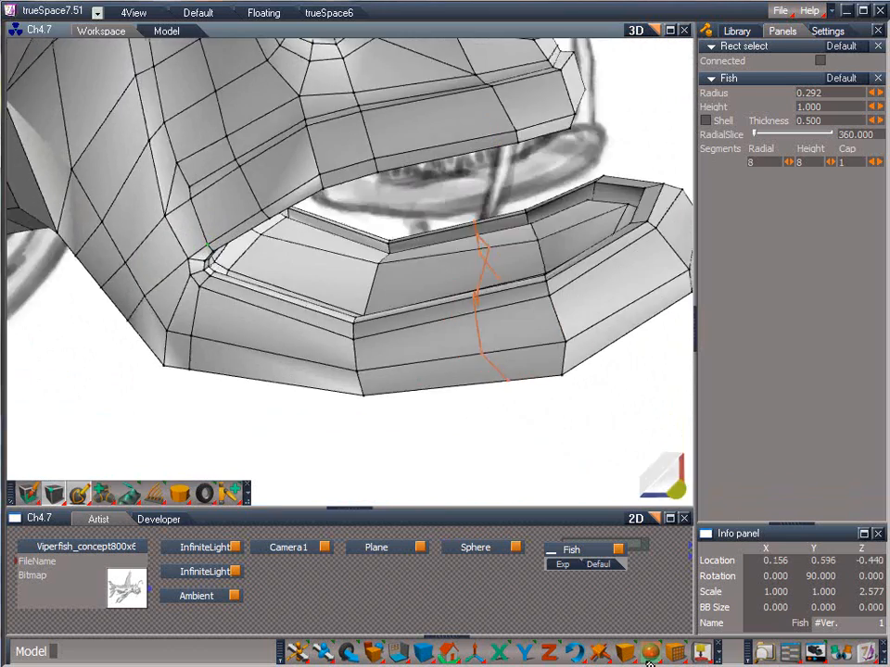
middle_drag(649, 663, 500, 366)
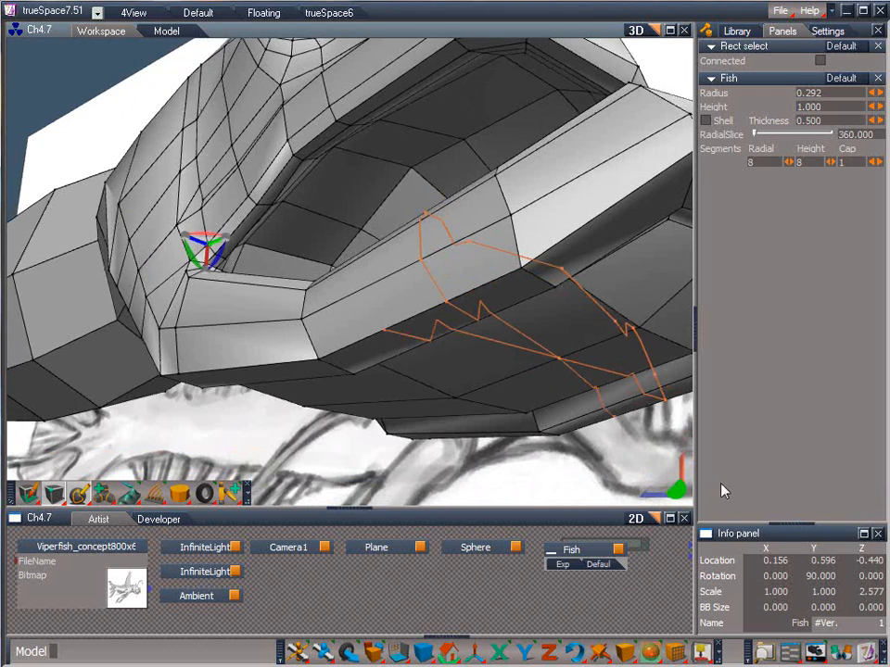
middle_drag(519, 375, 459, 462)
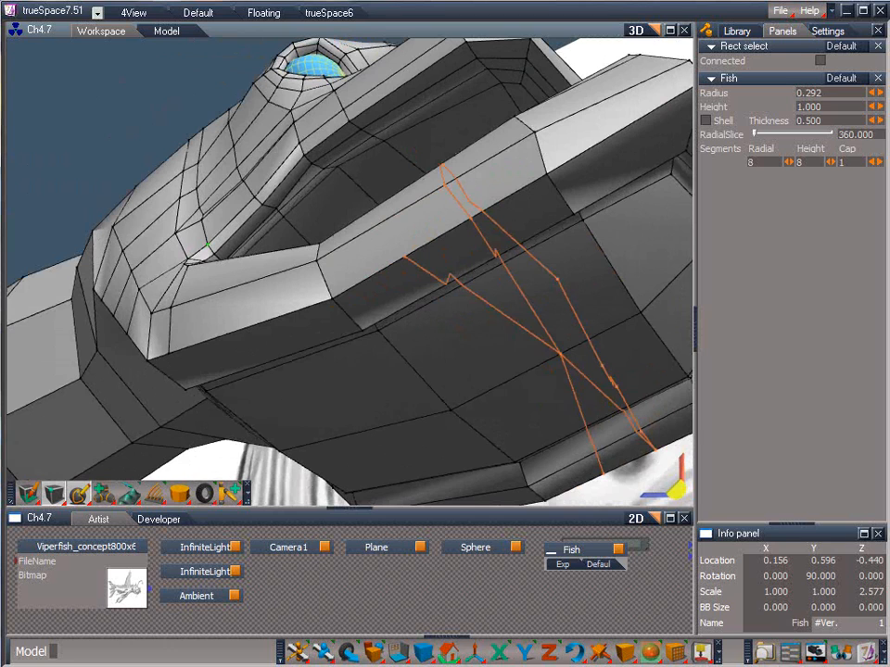
right_click(205, 357)
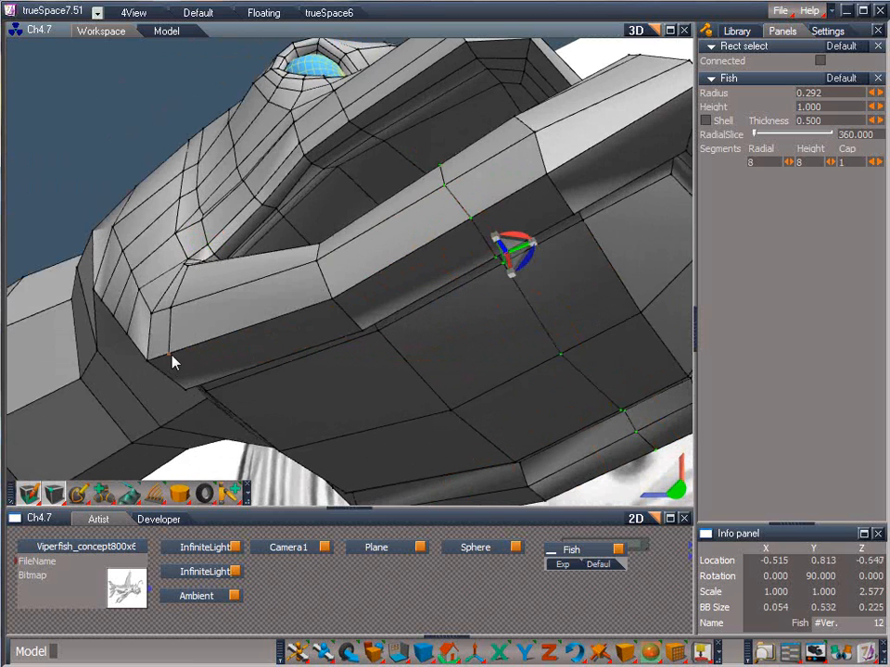
Cut an edge line across the underside of the lower jaw, starting from the vertical edge near the jaw hinge
click(79, 493)
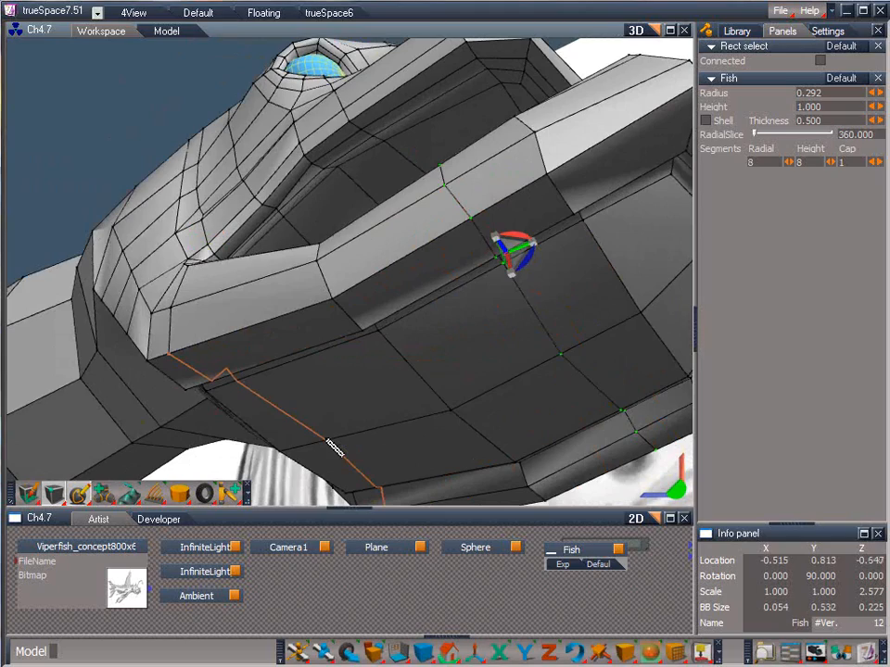
click(326, 441)
right_click(431, 462)
drag(676, 490, 438, 242)
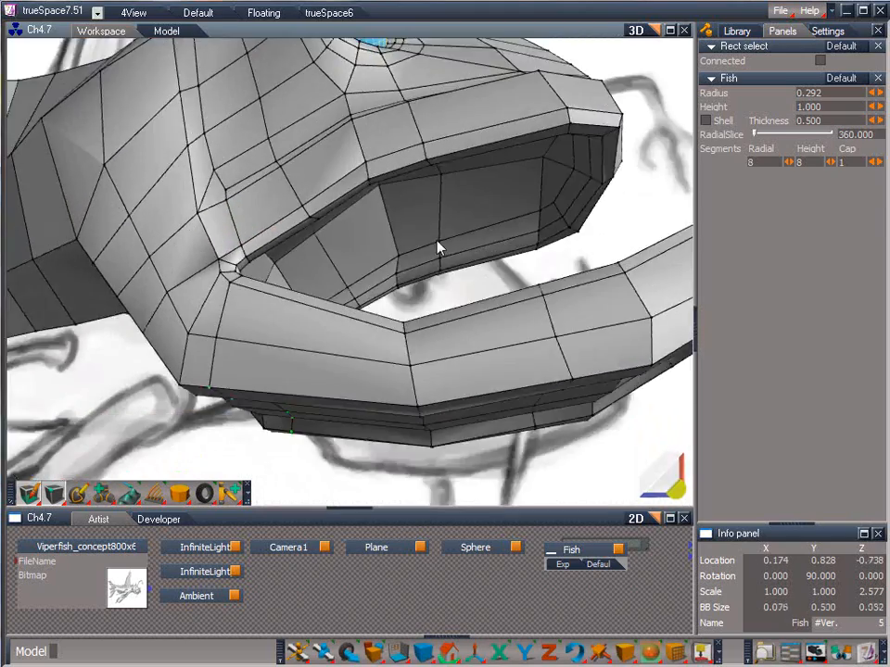
middle_drag(438, 248, 663, 430)
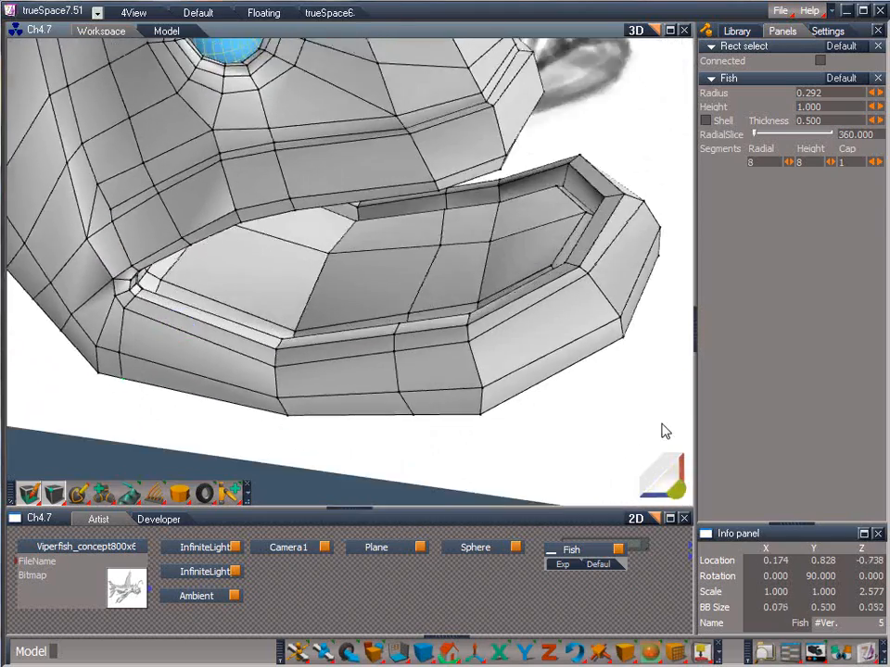
drag(662, 426, 458, 241)
drag(80, 495, 83, 468)
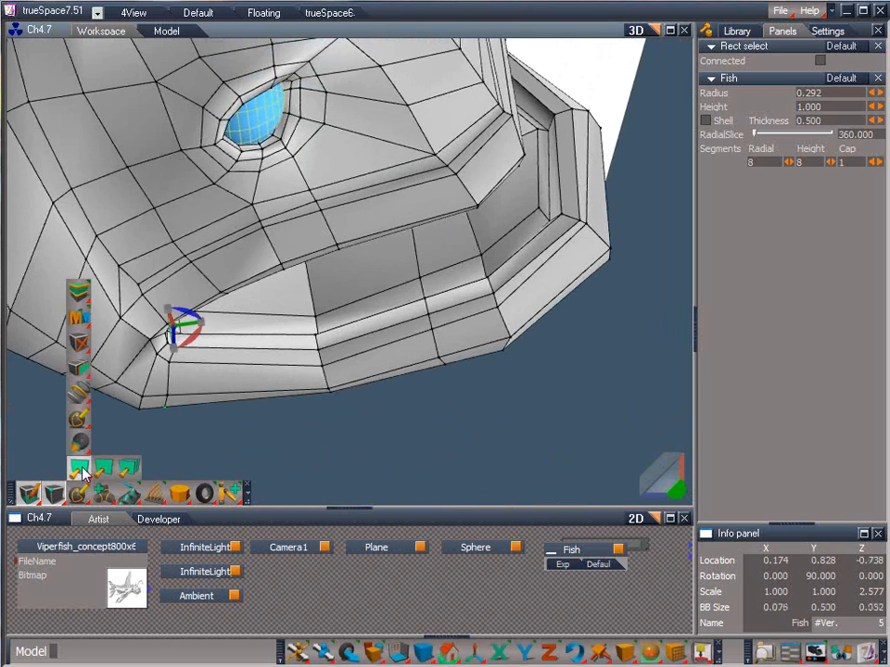
click(128, 468)
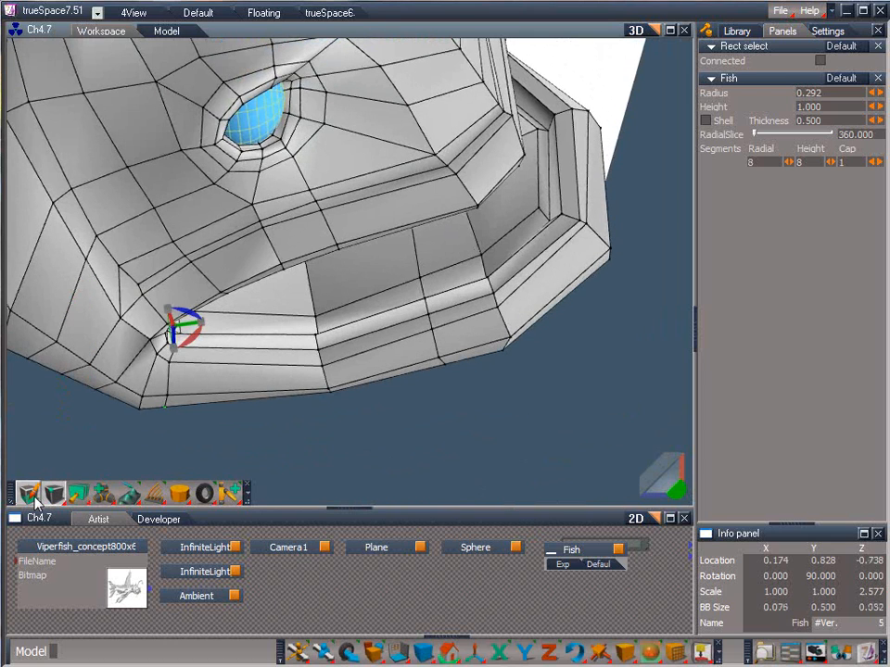
Select the middle edge loop of the lower jaw with a rectangular selection, move it inward and scale its height to 0.782
mouse_move(35, 501)
click(28, 420)
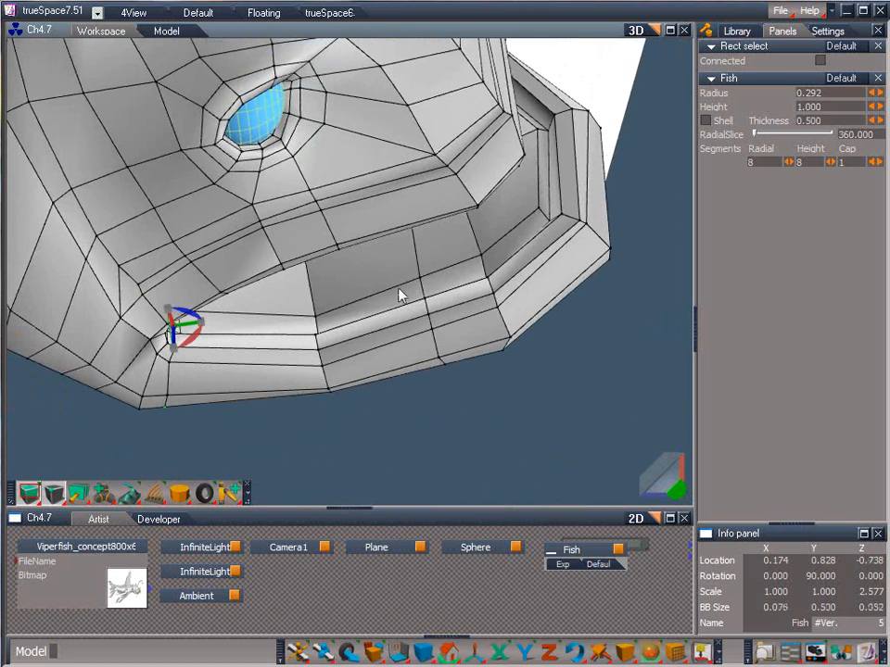
drag(394, 262, 470, 399)
drag(677, 492, 714, 662)
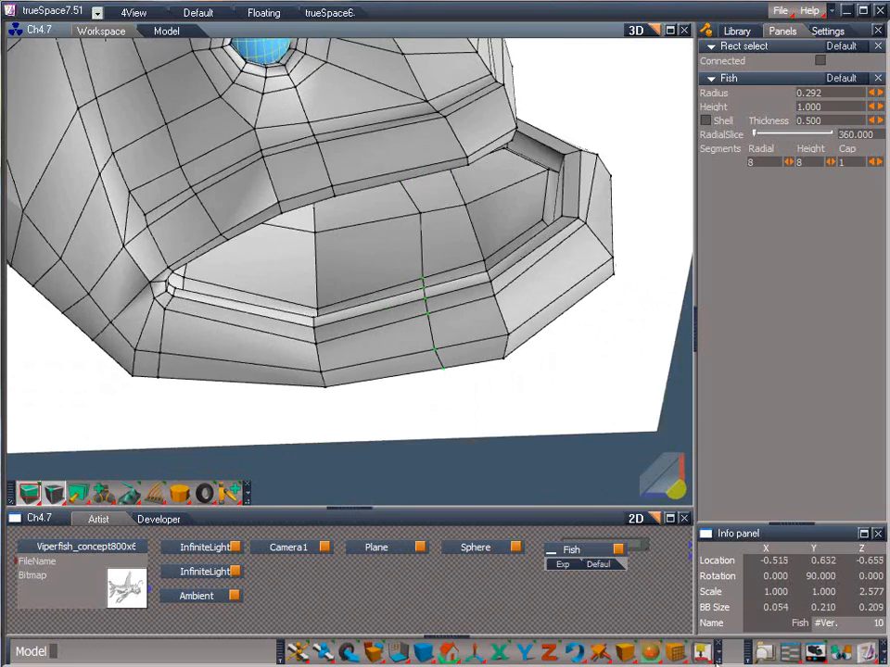
middle_drag(426, 390, 477, 383)
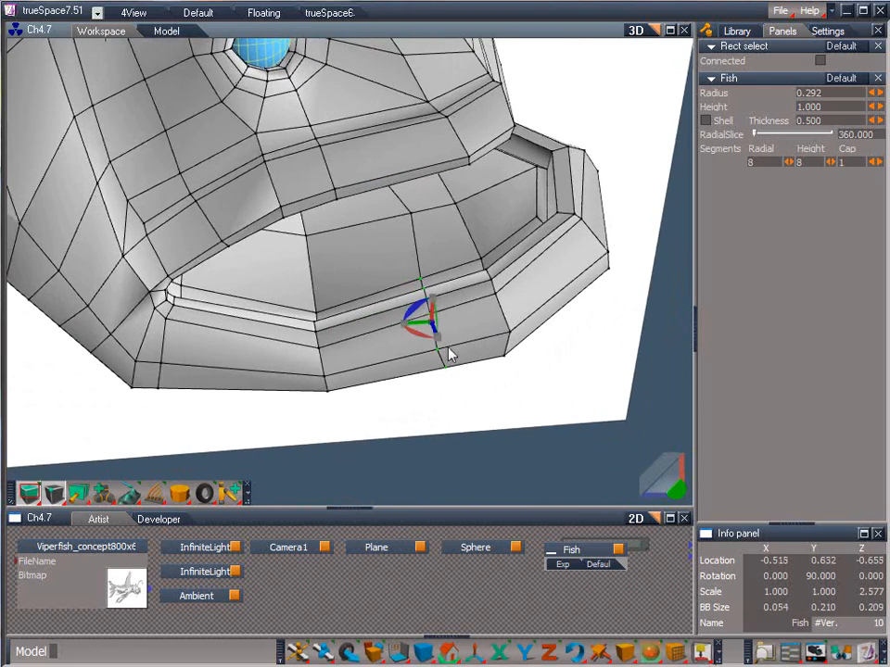
drag(434, 328, 413, 294)
drag(681, 491, 417, 435)
drag(433, 298, 431, 648)
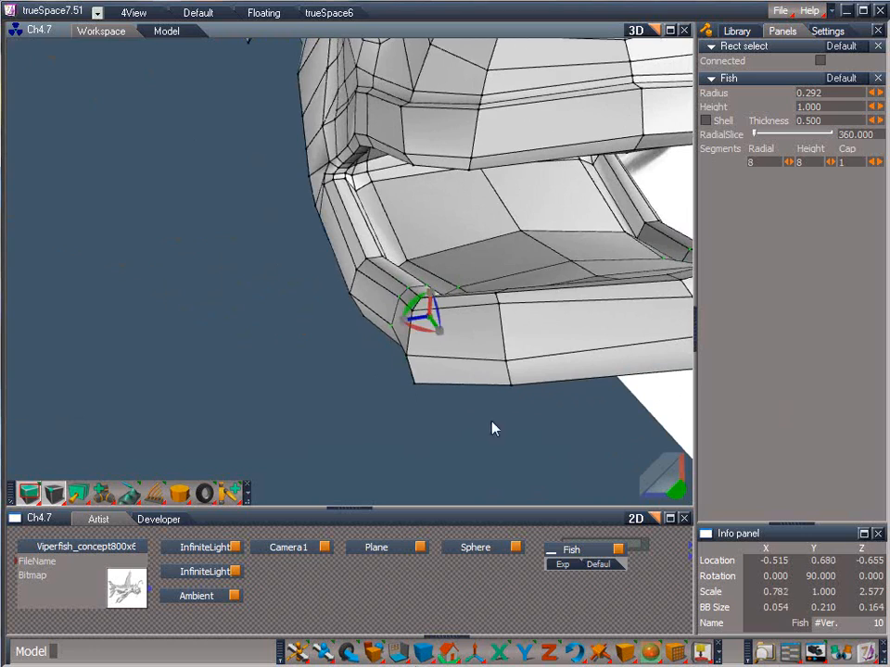
Rotate the selected middle loop of the lower jaw to a Y rotation of 85.430 degrees
drag(676, 490, 437, 389)
middle_drag(440, 397, 454, 332)
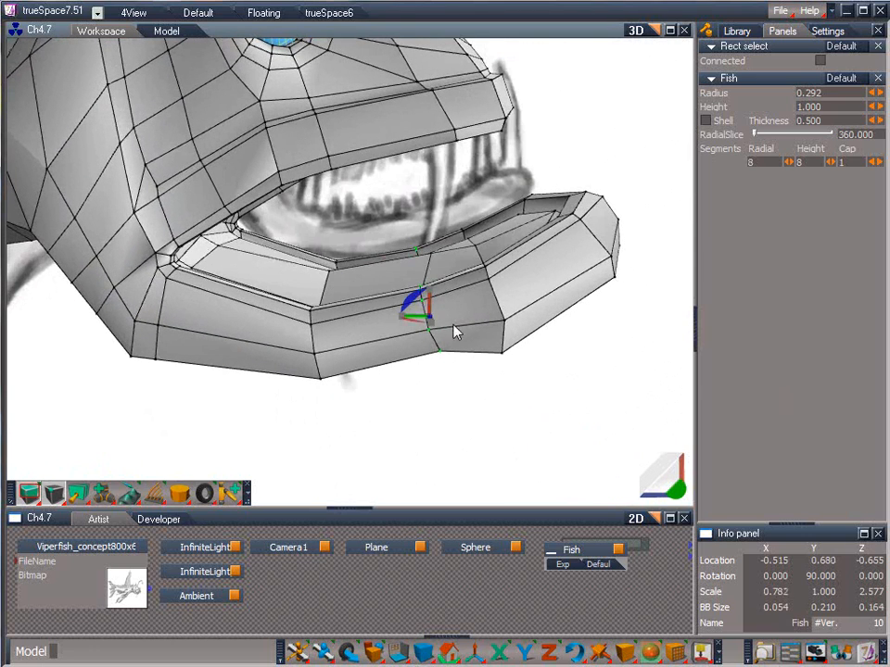
drag(422, 307, 296, 391)
Select the next lower-jaw loop toward the hinge by rectangle, raise it slightly and scale its height to 0.966
drag(288, 252, 360, 419)
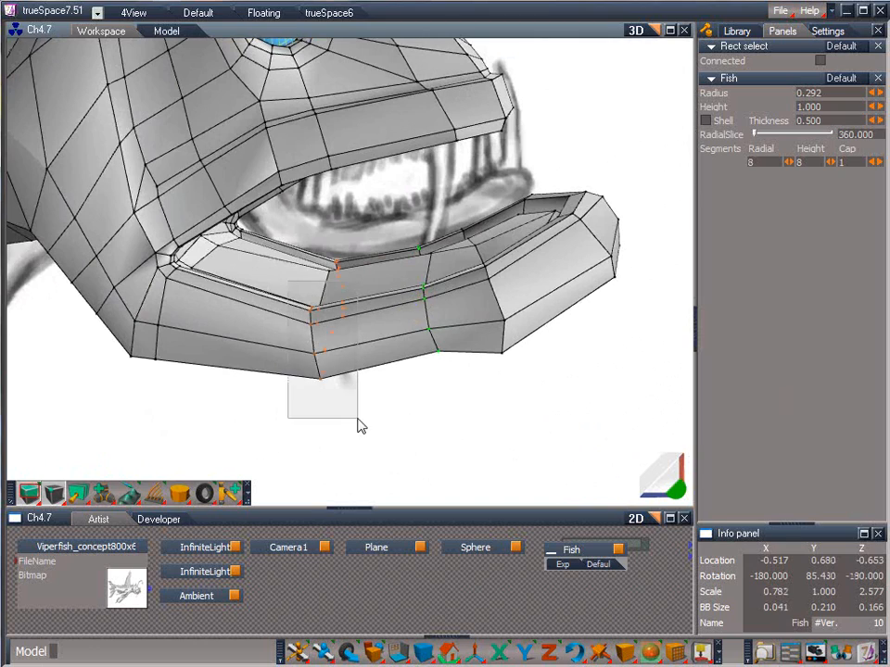
drag(675, 491, 565, 465)
ctrl+drag(368, 380, 359, 394)
drag(677, 489, 519, 324)
mouse_move(287, 309)
mouse_down()
mouse_move(301, 292)
mouse_move(292, 295)
mouse_up()
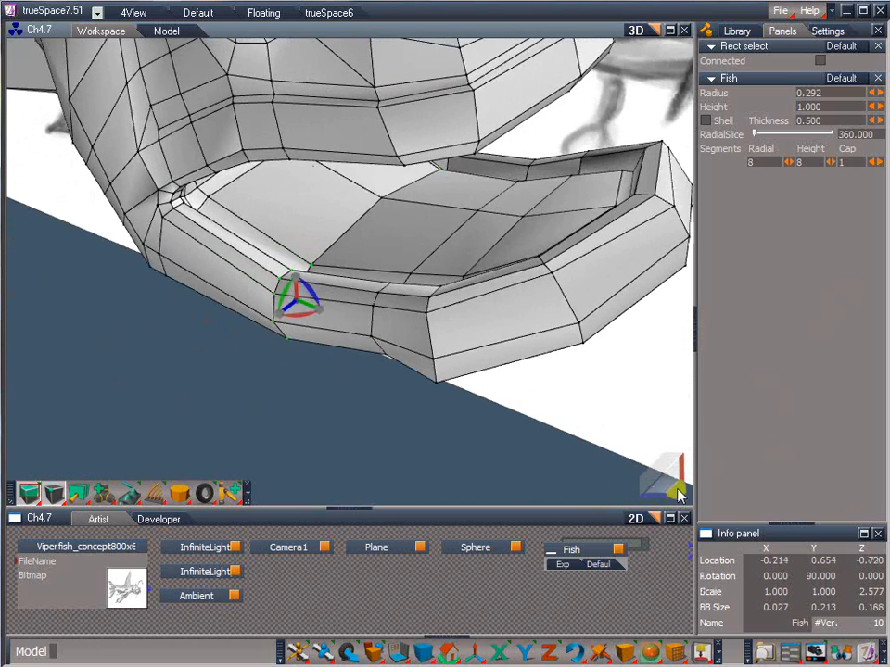
drag(678, 490, 375, 626)
drag(309, 289, 308, 263)
drag(675, 489, 629, 637)
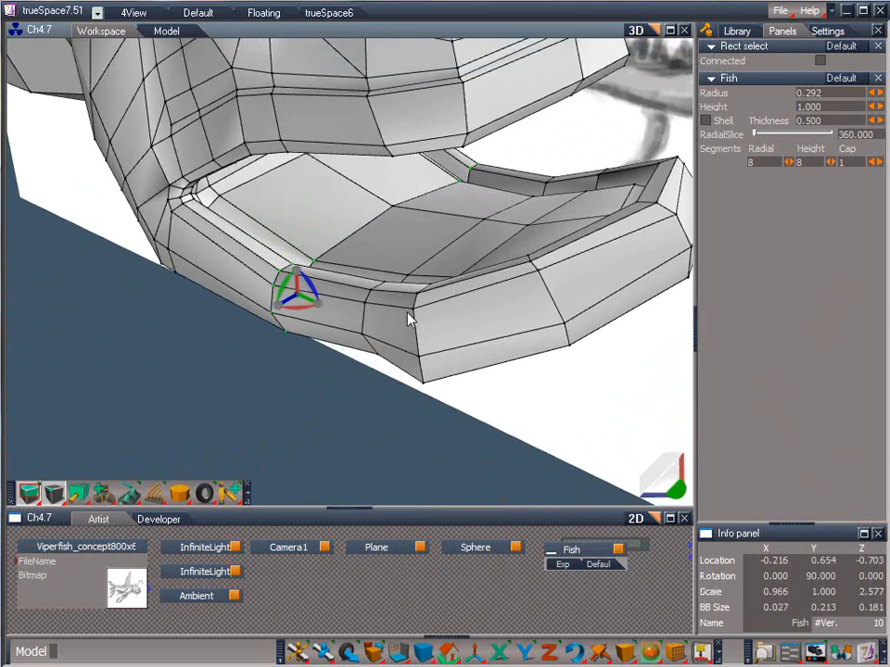
Cut a new edge loop around the rear of the lower jaw near the hinge and scale its height to 0.918
drag(80, 494, 78, 419)
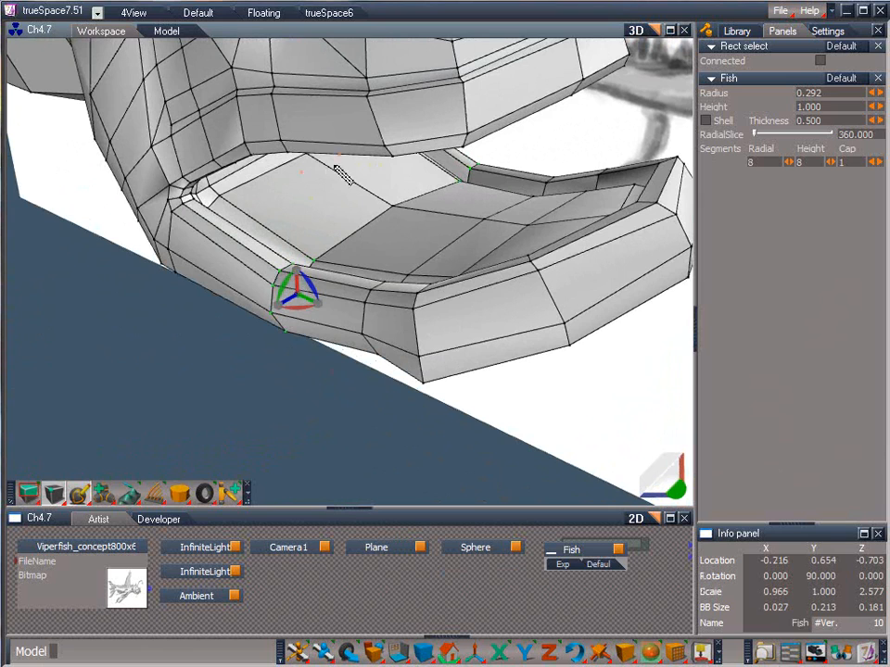
mouse_move(324, 165)
mouse_down()
mouse_move(221, 227)
mouse_move(203, 271)
mouse_up()
middle_drag(228, 290, 333, 403)
click(309, 403)
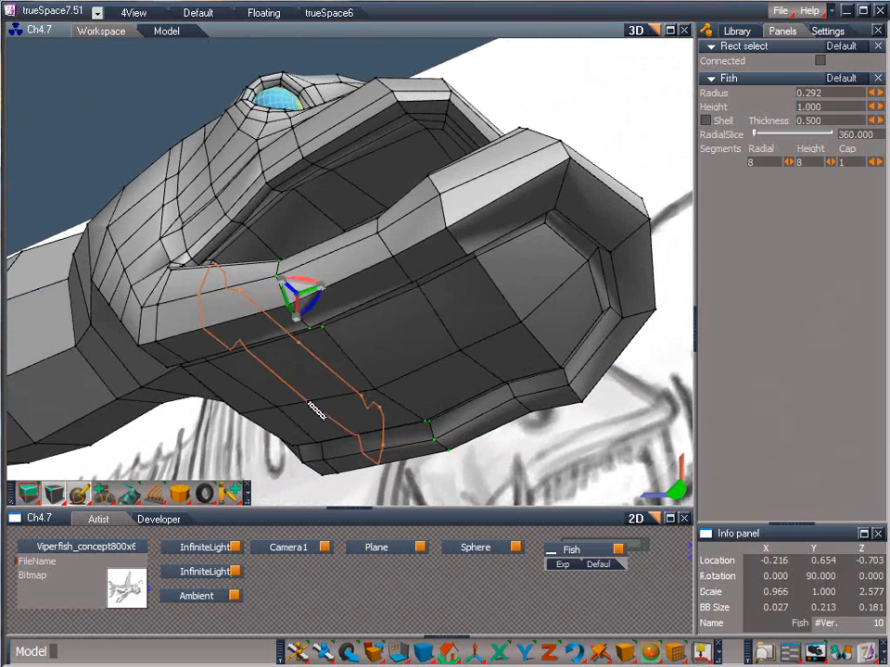
right_click(354, 418)
drag(666, 497, 486, 107)
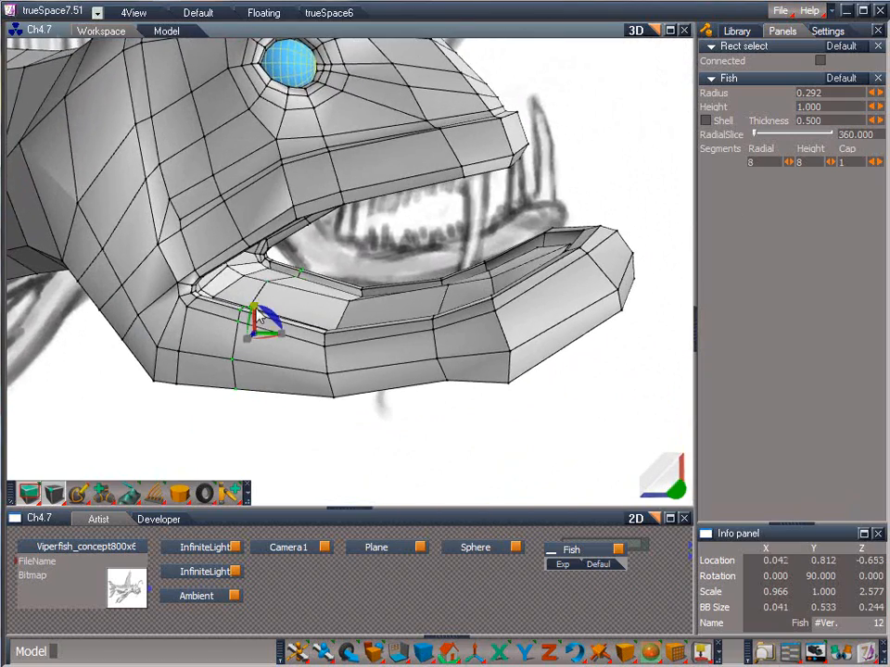
drag(255, 308, 257, 338)
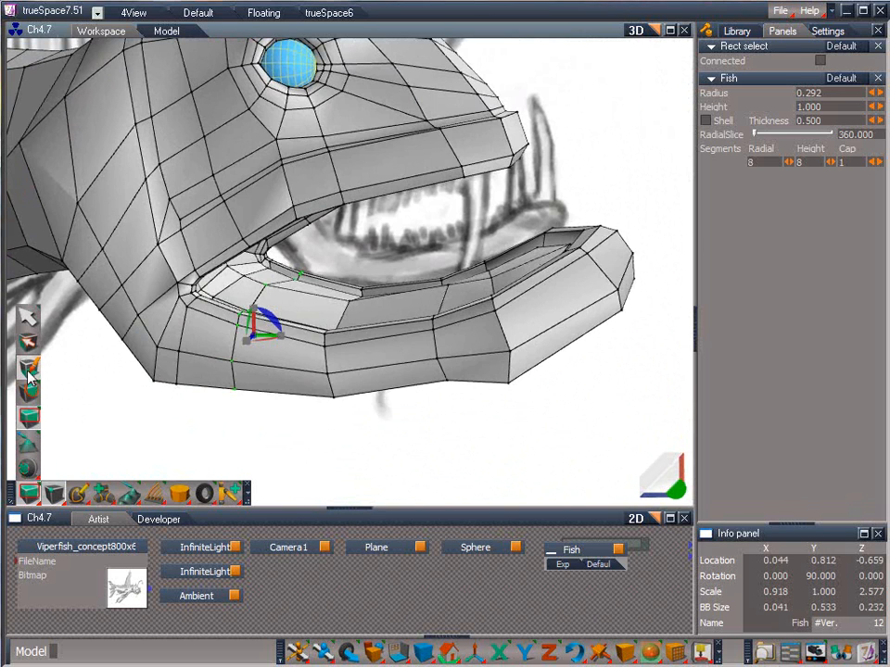
Reposition individual vertices on the outer rear side of the lower jaw, just below the mouth corner
drag(192, 303, 174, 359)
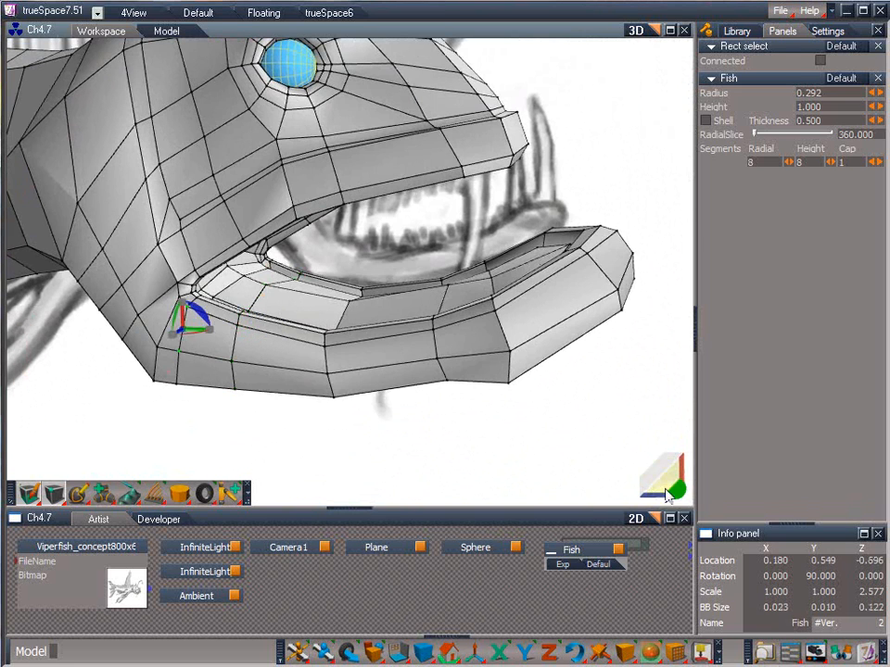
drag(669, 494, 269, 355)
click(183, 311)
drag(156, 334, 176, 373)
drag(675, 487, 235, 340)
mouse_move(193, 301)
mouse_down()
mouse_move(170, 294)
mouse_move(180, 313)
mouse_move(190, 289)
mouse_move(163, 293)
mouse_move(179, 289)
mouse_up()
Select and adjust the row of vertices running across the inside of the mouth corner, beneath the upper lip
click(197, 282)
drag(675, 491, 761, 650)
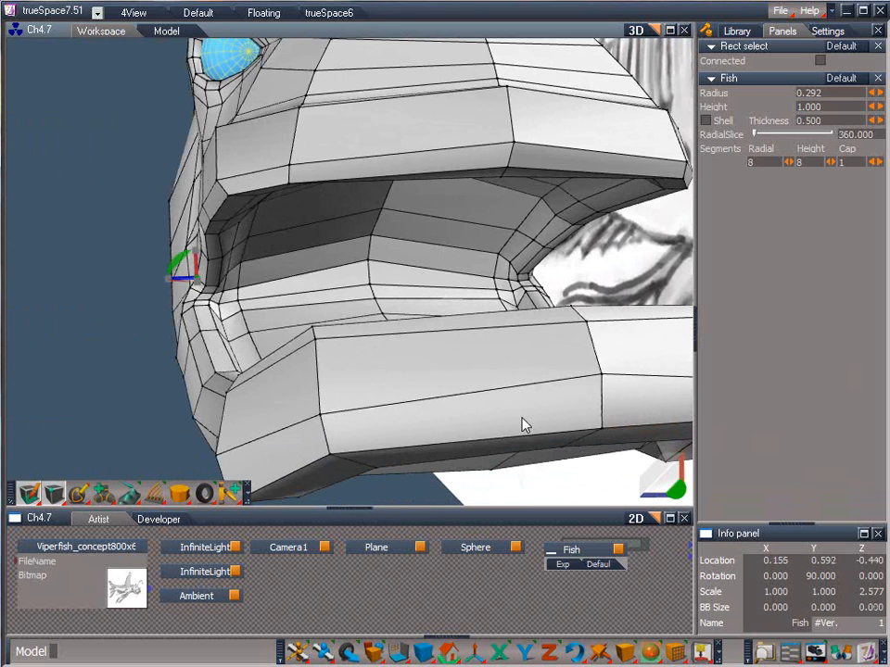
ctrl+click(206, 258)
ctrl+click(215, 261)
ctrl+click(224, 256)
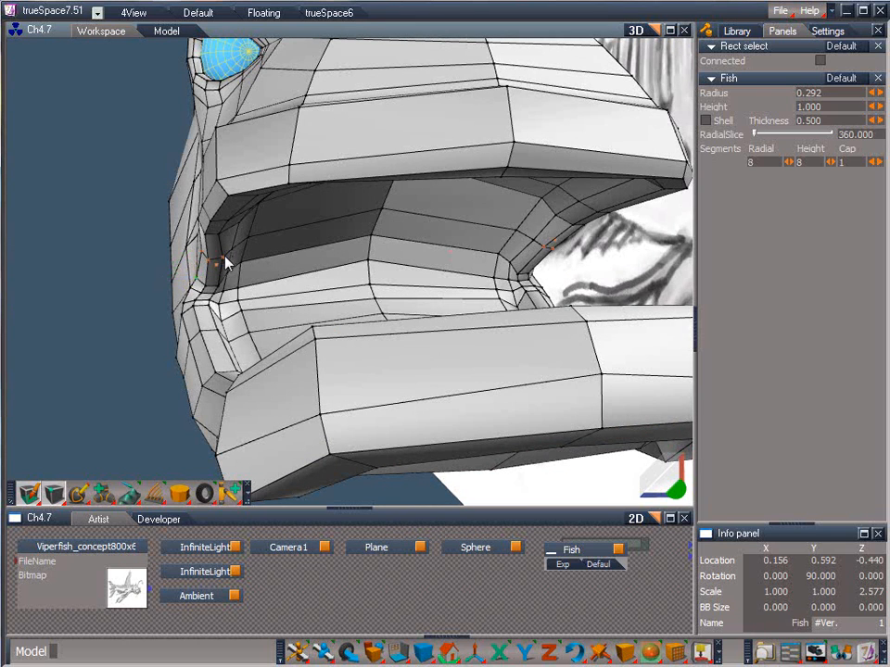
click(229, 258)
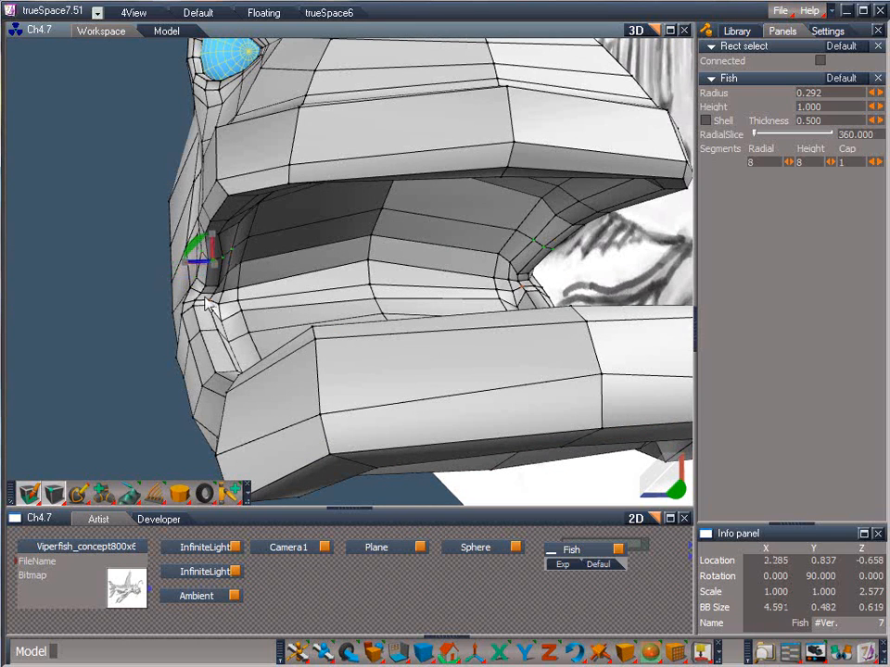
drag(78, 495, 108, 474)
click(233, 243)
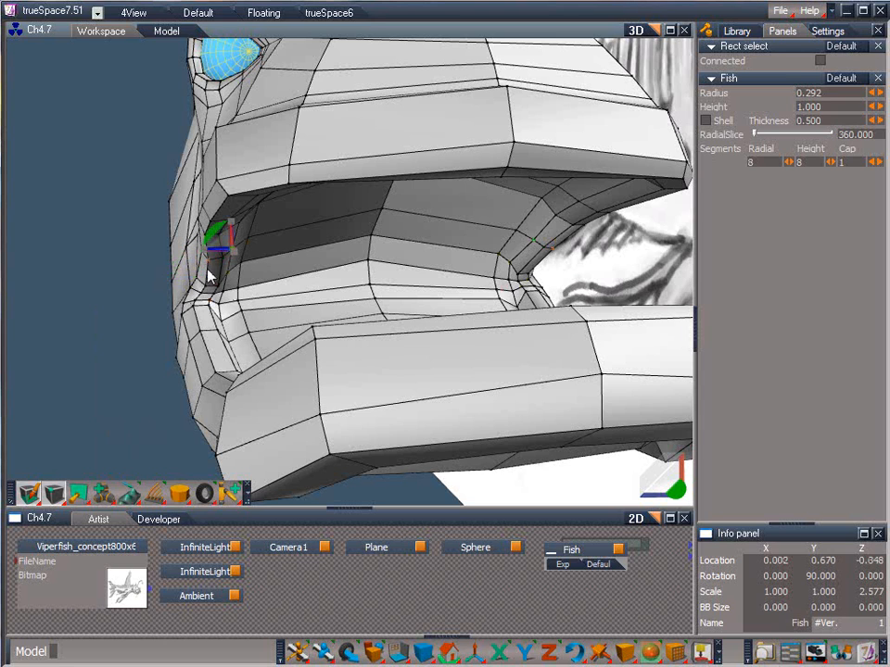
mouse_move(203, 256)
mouse_down()
mouse_move(232, 249)
mouse_move(225, 254)
mouse_up()
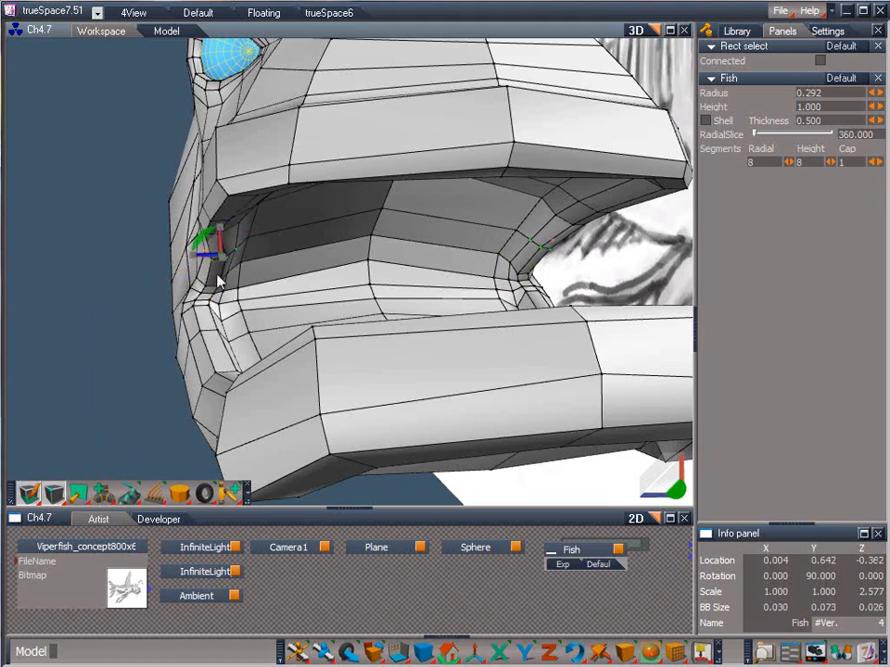
drag(685, 493, 619, 371)
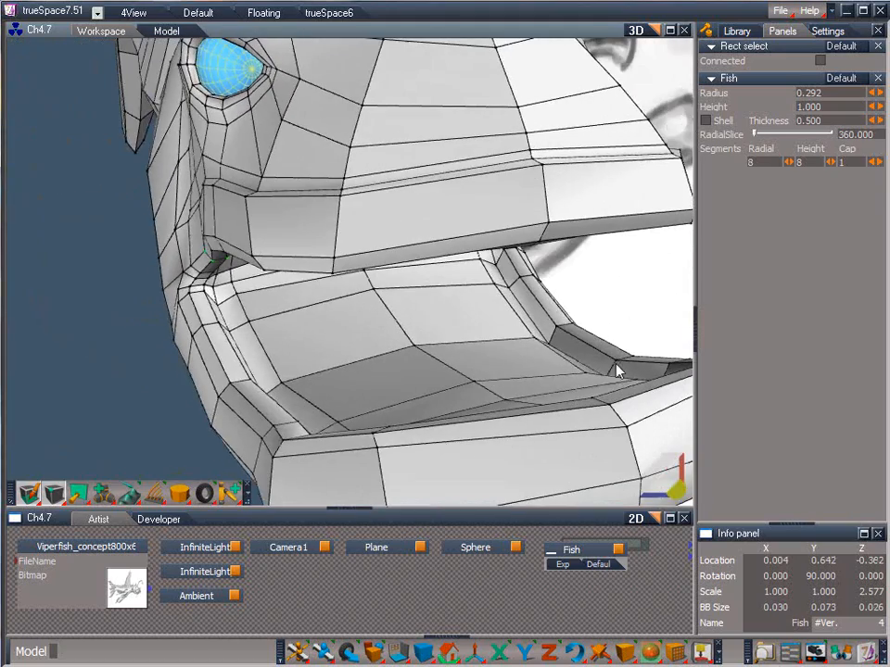
Move the vertices along the outer side of the lower jaw near the hinge to smooth its contour
click(193, 326)
drag(182, 340, 139, 384)
click(190, 366)
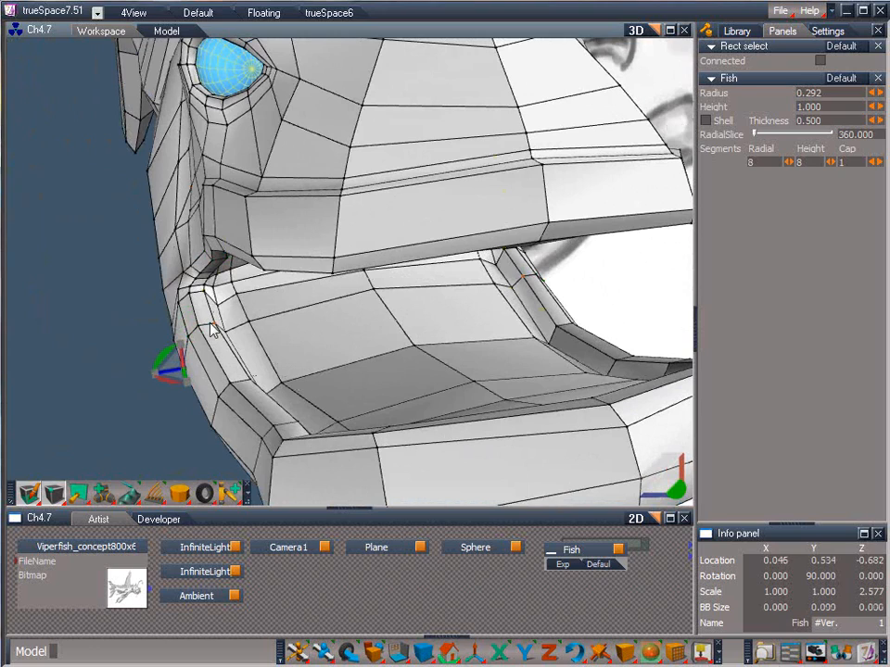
Select the three vertices along the vertical edge at the front corner of the upper lip and move them inward
click(248, 202)
ctrl+click(250, 250)
ctrl+click(262, 269)
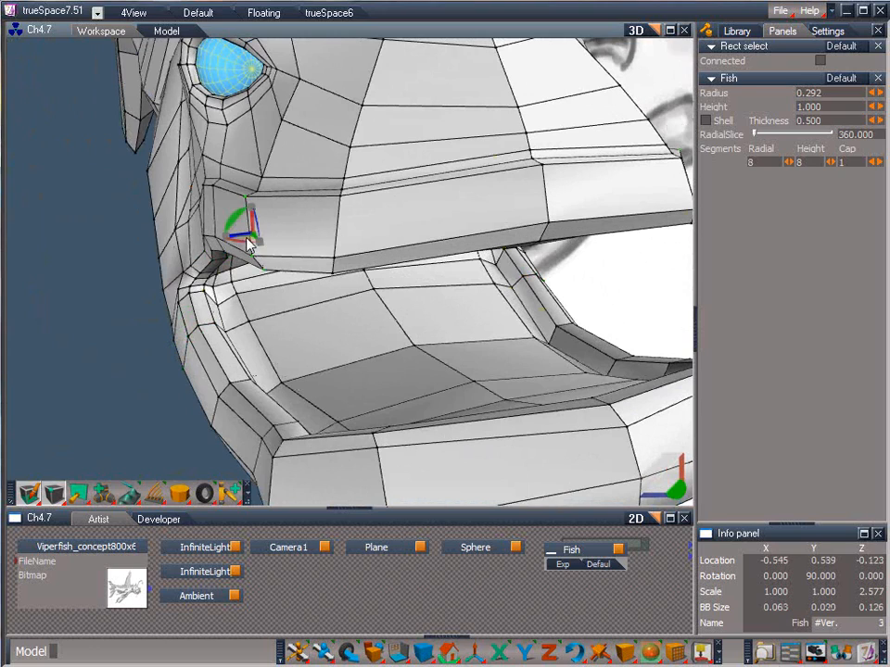
drag(248, 240, 198, 287)
Reposition the two vertices on the underside of the upper lip, behind its front corner
drag(677, 491, 382, 362)
drag(681, 496, 482, 408)
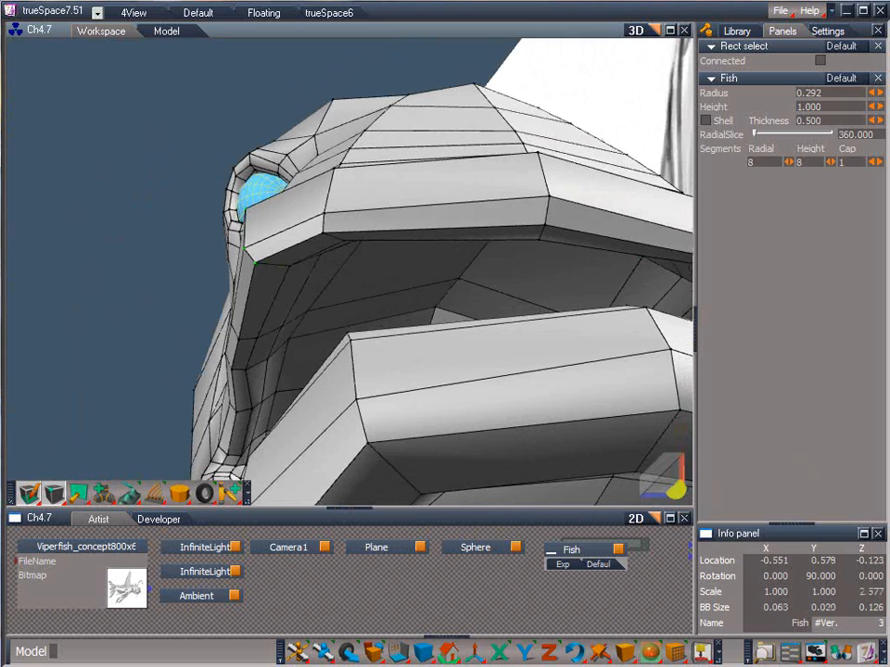
click(317, 257)
drag(287, 270, 200, 271)
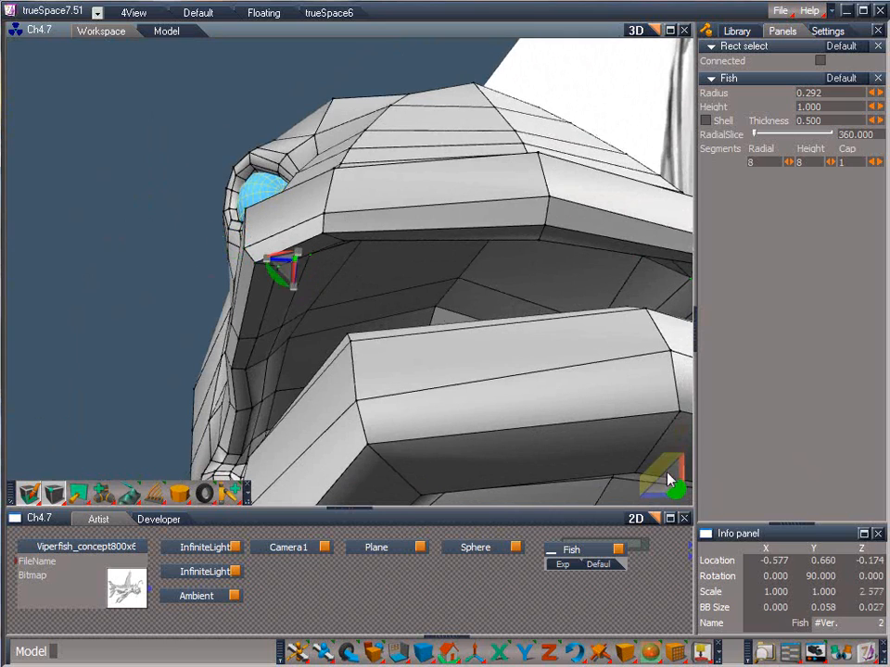
Cut an edge line around the mouth floor just inside the lower lip, from the mouth corner to the front
drag(669, 480, 683, 494)
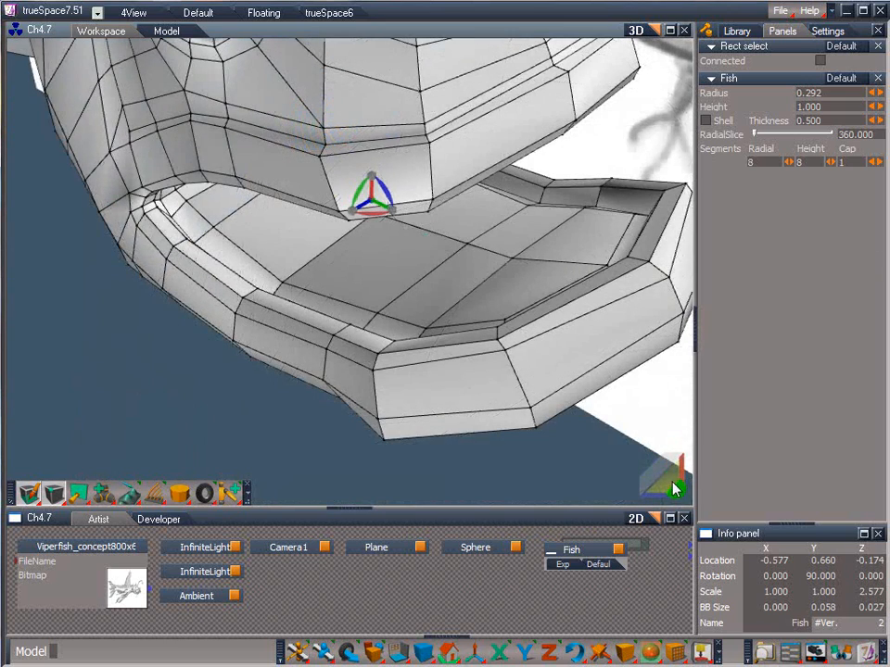
drag(671, 484, 648, 463)
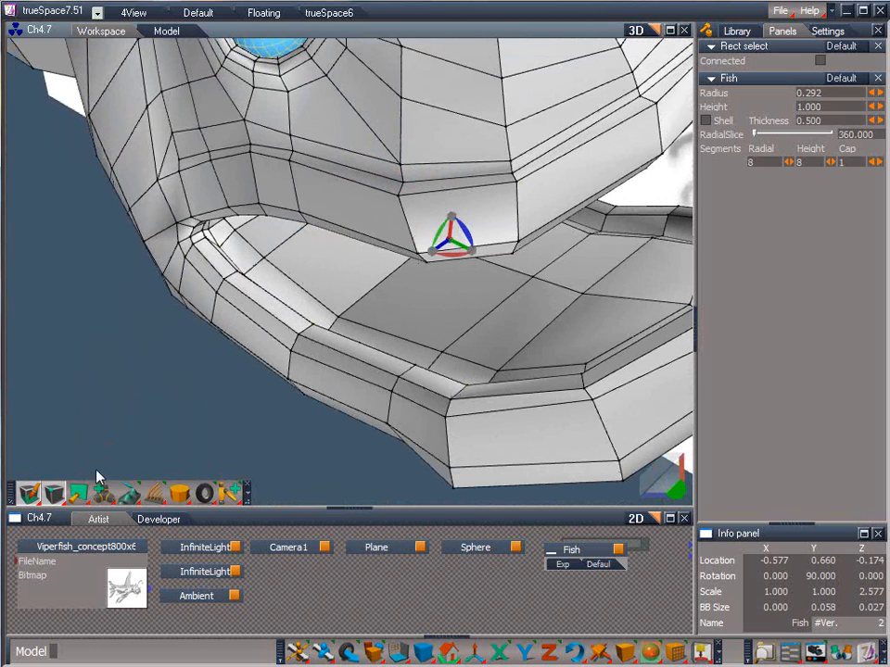
drag(80, 494, 81, 424)
drag(241, 227, 675, 309)
click(78, 490)
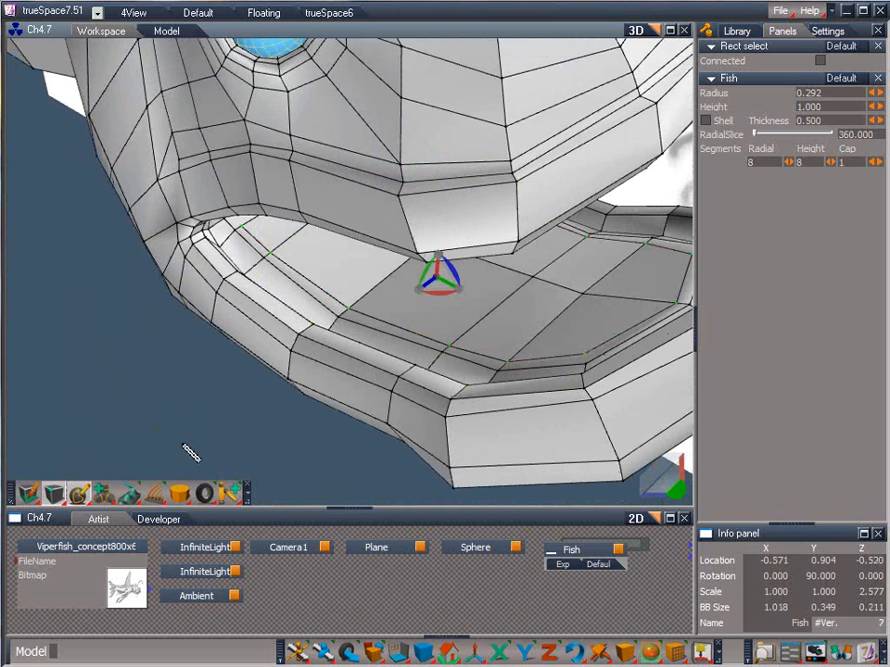
Reposition the new edge line's vertices at the mouth corner and along the rear side of the mouth floor
drag(585, 362, 587, 340)
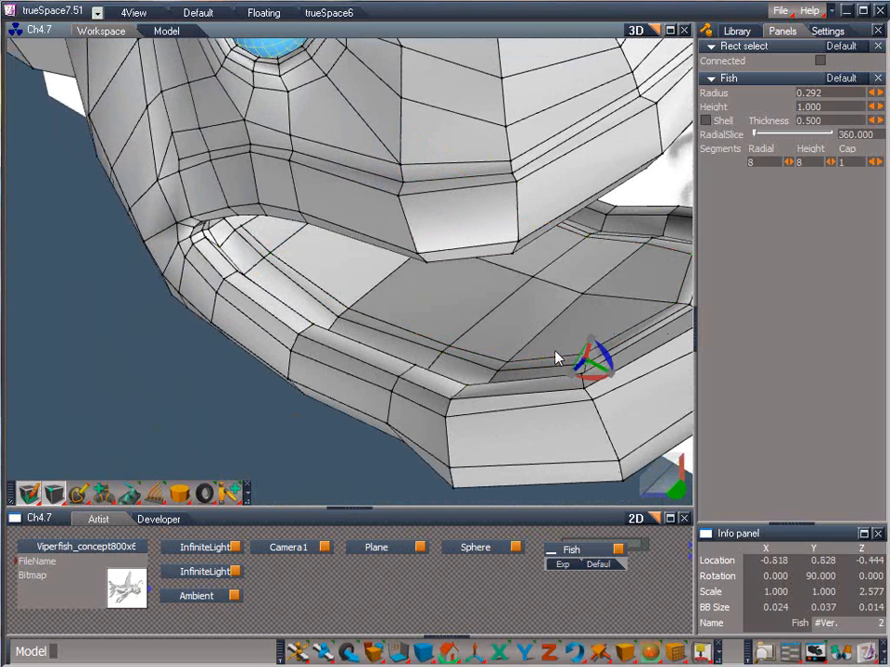
click(222, 235)
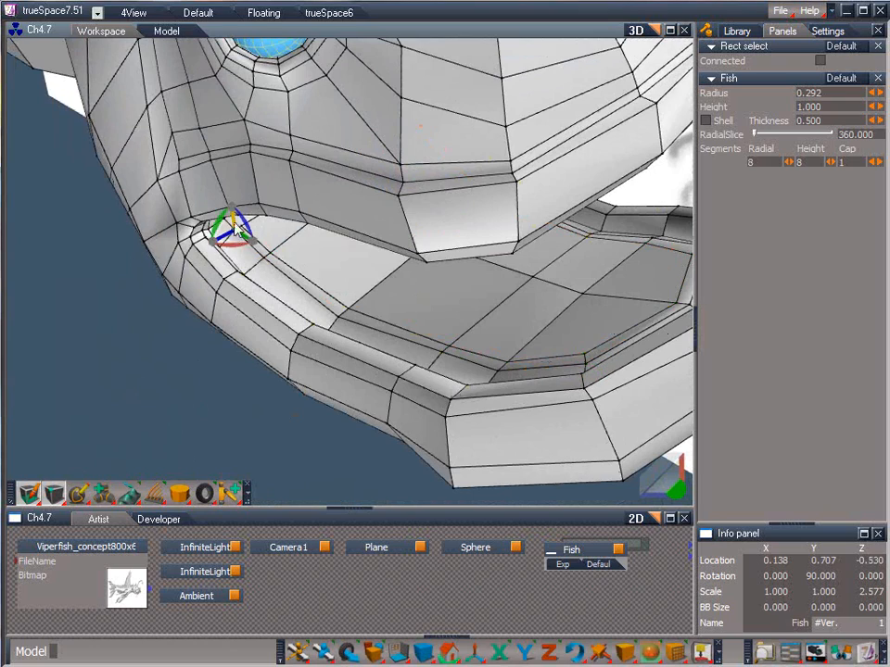
click(264, 255)
drag(264, 252, 261, 294)
click(336, 314)
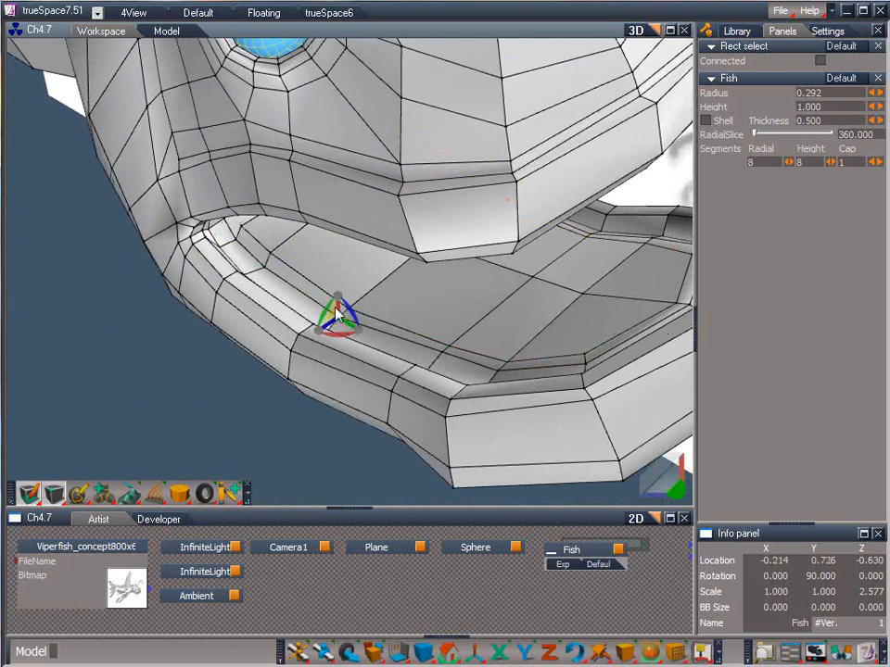
drag(336, 306, 338, 309)
Adjust the vertices along the front side of the mouth floor so the inner lip edge curves smoothly
drag(677, 489, 798, 412)
click(399, 369)
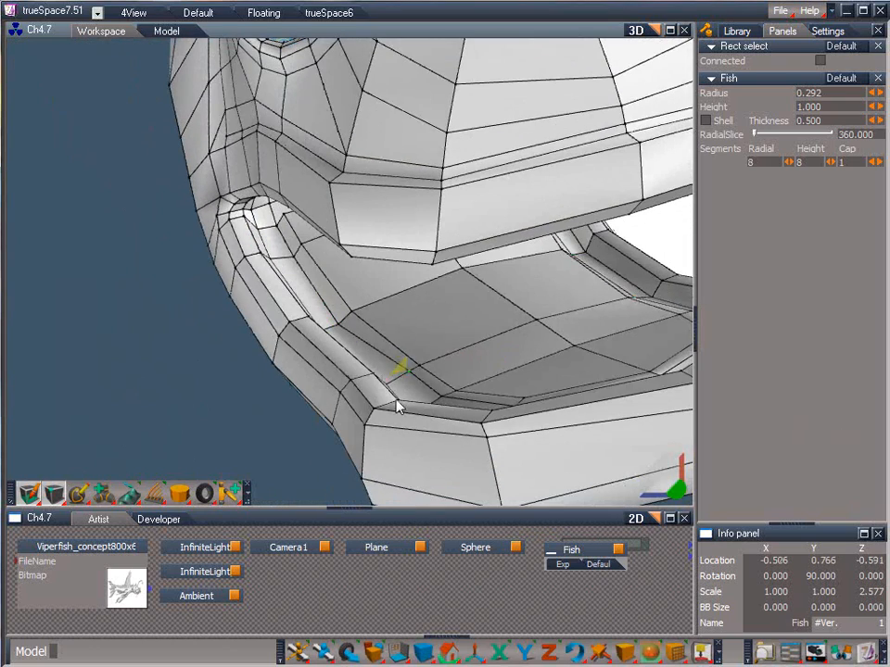
drag(395, 397, 399, 409)
drag(677, 488, 788, 440)
click(470, 323)
drag(469, 321, 471, 335)
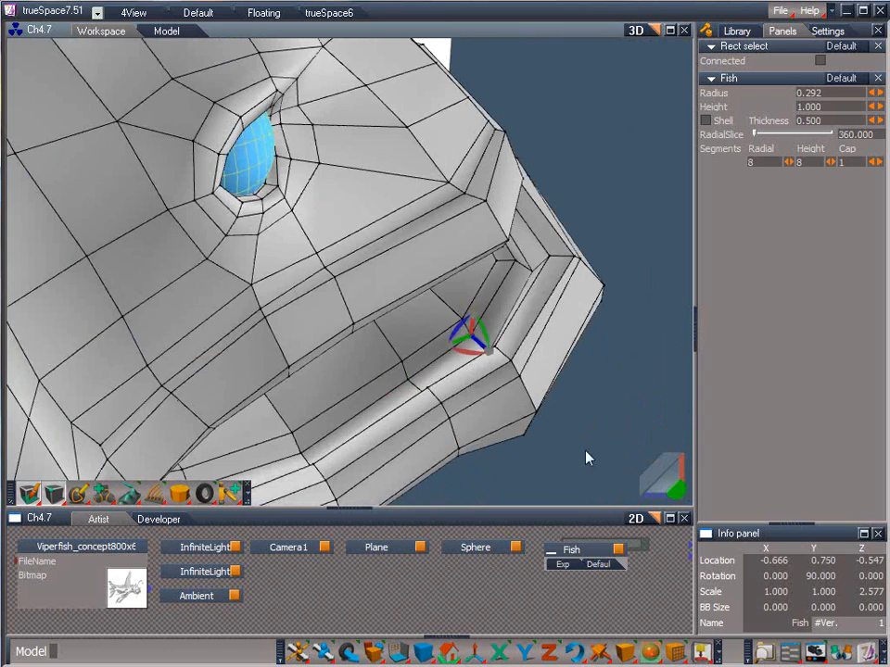
Reposition the inner lip vertices around the front corner of the lower jaw's mouth floor
drag(676, 488, 593, 547)
click(506, 289)
drag(501, 290, 447, 417)
drag(677, 489, 584, 427)
click(489, 244)
drag(487, 239, 471, 342)
Adjust the inner lip vertices along the side of the mouth floor, behind the front corner
click(440, 340)
drag(677, 489, 755, 537)
drag(426, 315, 392, 255)
click(424, 287)
click(246, 371)
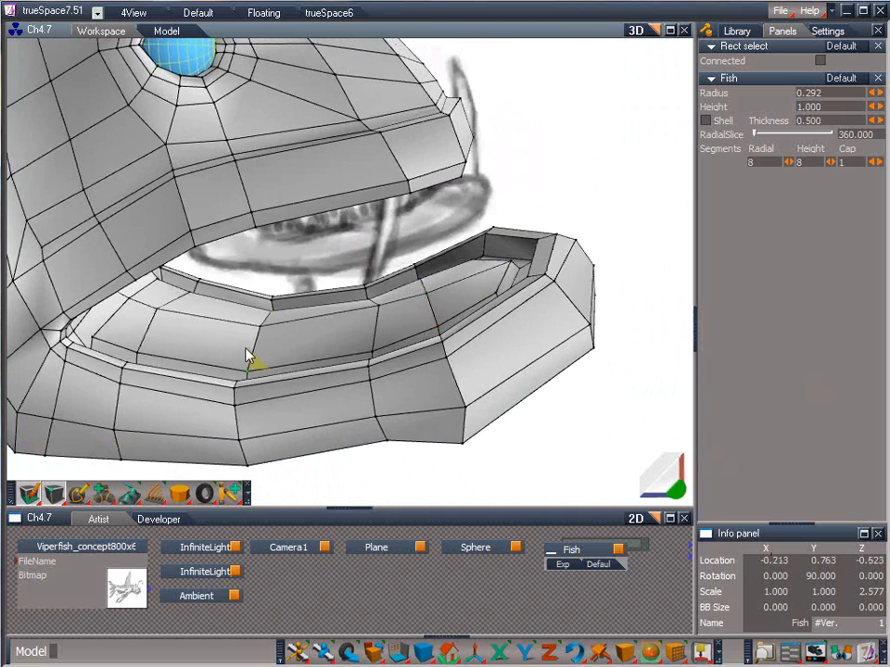
middle_drag(697, 477, 741, 519)
drag(677, 489, 663, 482)
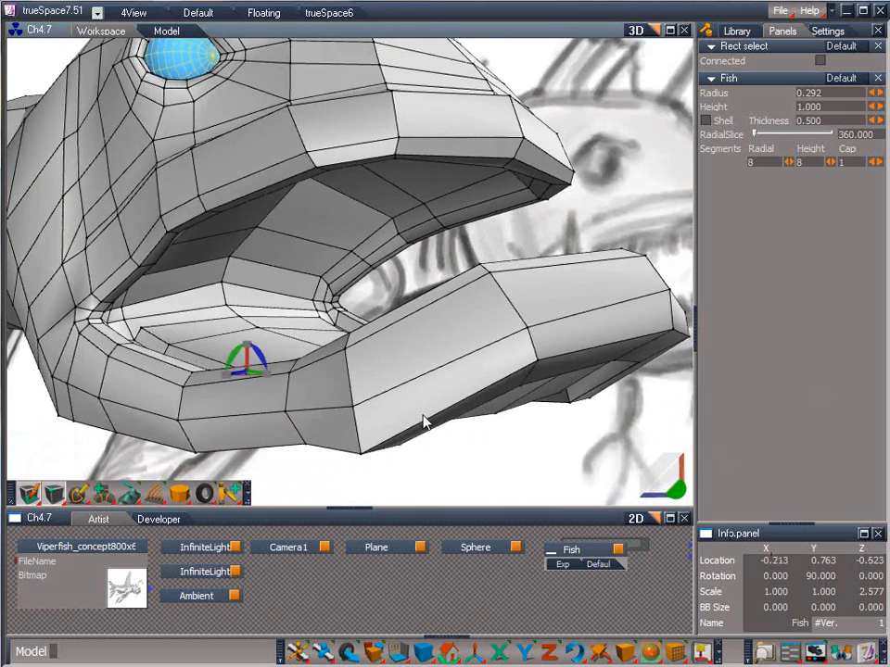
Cut a new edge line inside the mouth just within the upper lip, from the mouth corners forward and across the front
click(81, 494)
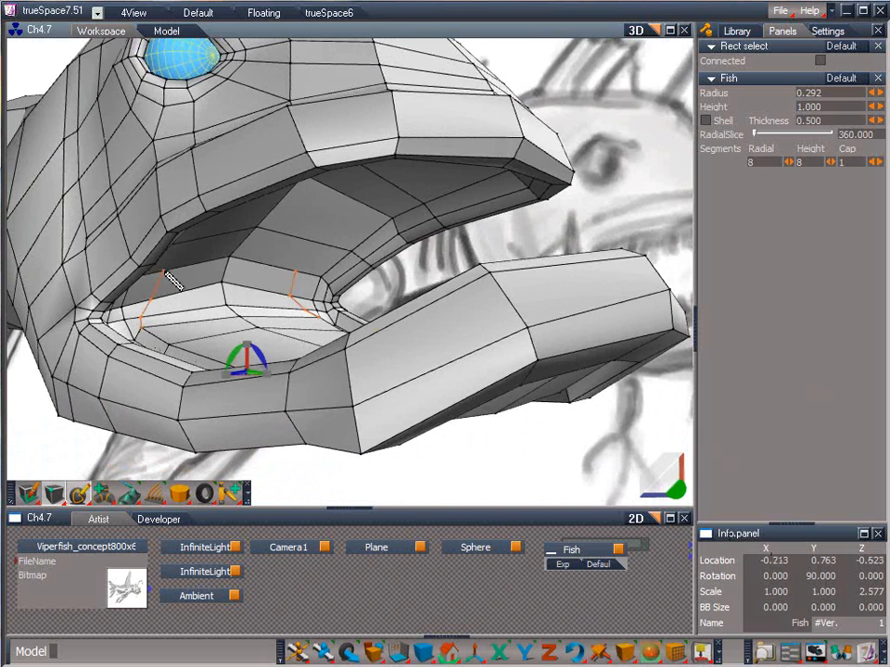
drag(661, 484, 570, 655)
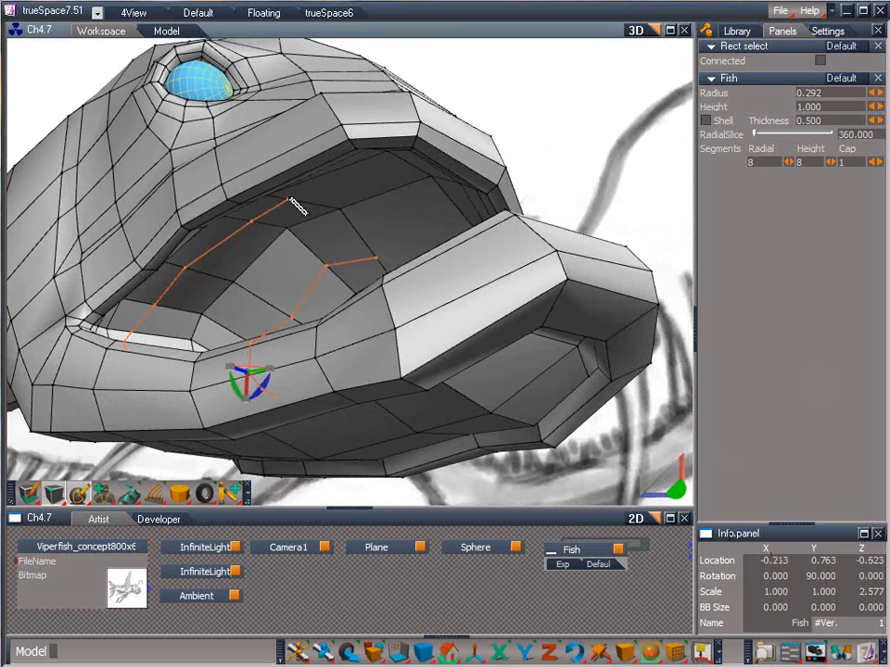
mouse_move(473, 278)
middle_down()
mouse_move(457, 501)
mouse_move(460, 292)
middle_up()
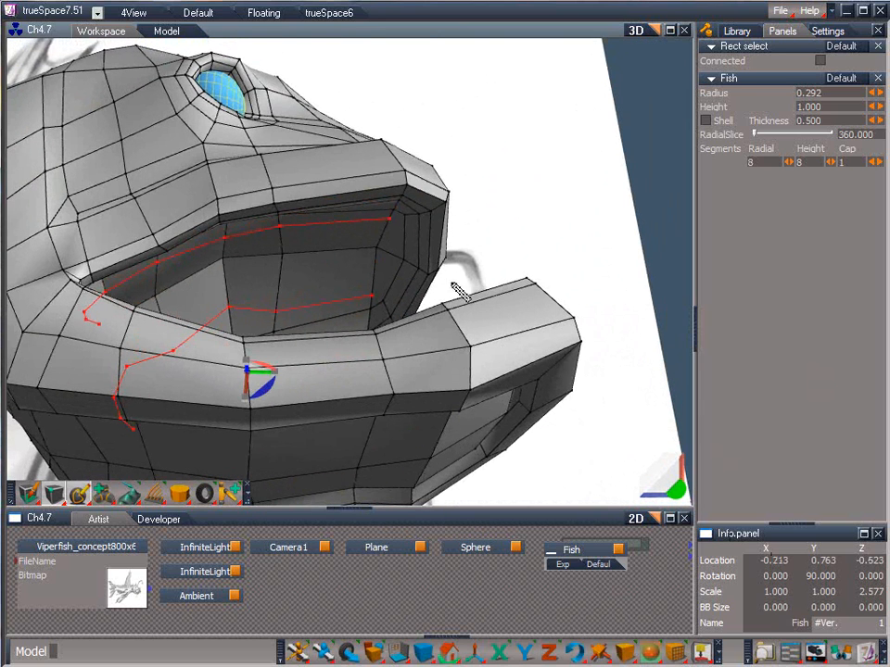
click(390, 257)
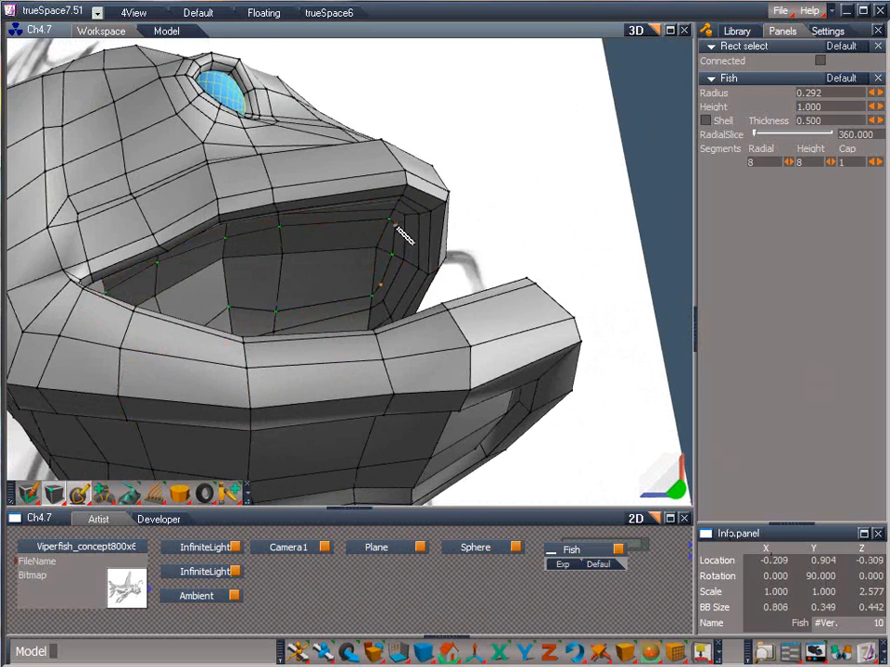
click(408, 230)
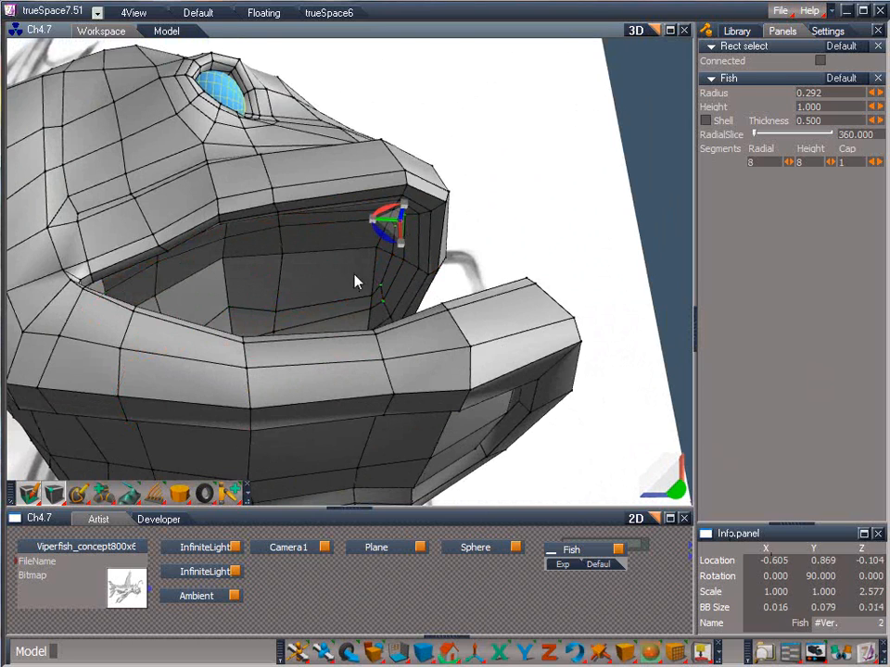
Select the mouth roof faces inside the new edge line and move them slightly upward
drag(55, 491, 78, 443)
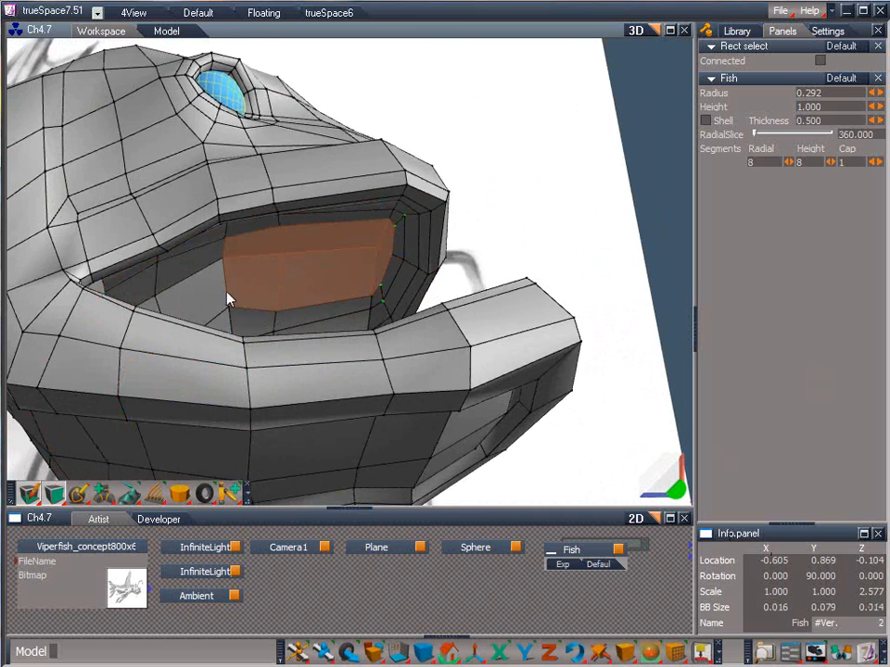
click(320, 291)
drag(288, 268, 264, 224)
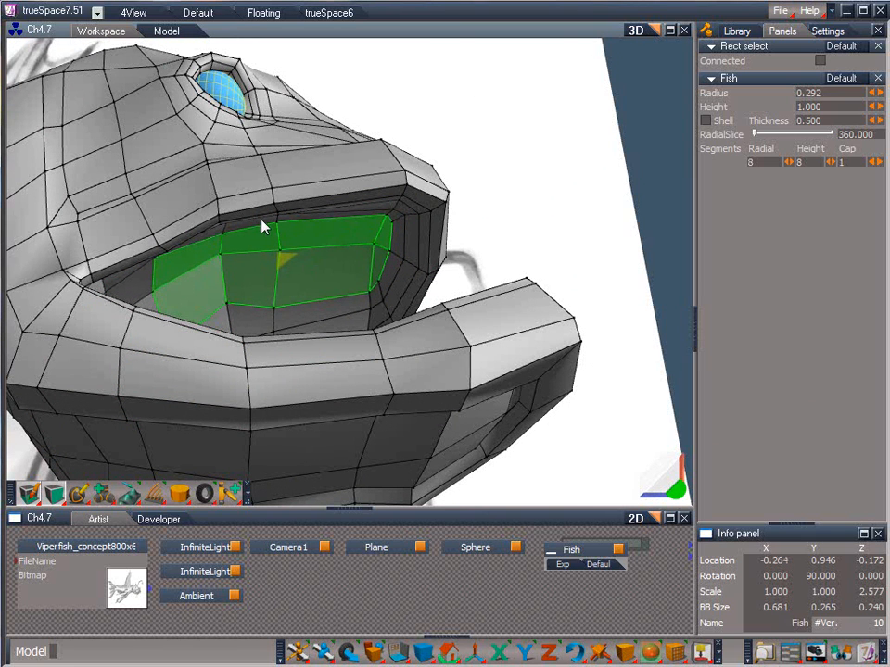
Reposition the new edge line's vertices along the inner side of the mouth, from the upper lip back to the mouth corner
drag(677, 490, 212, 486)
drag(51, 489, 51, 392)
click(229, 240)
click(228, 252)
drag(222, 268, 212, 259)
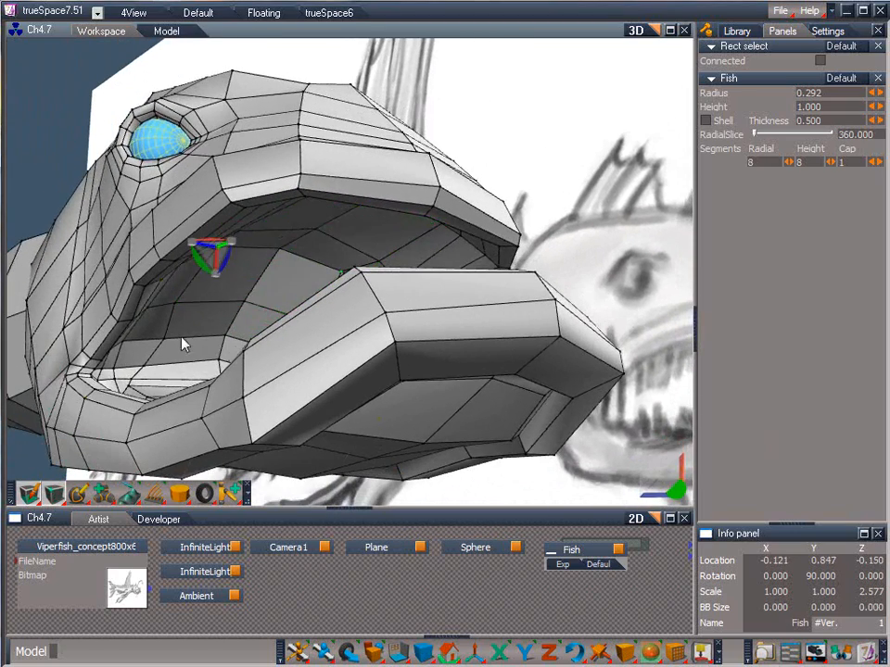
click(175, 304)
drag(170, 316, 64, 288)
click(169, 340)
click(142, 368)
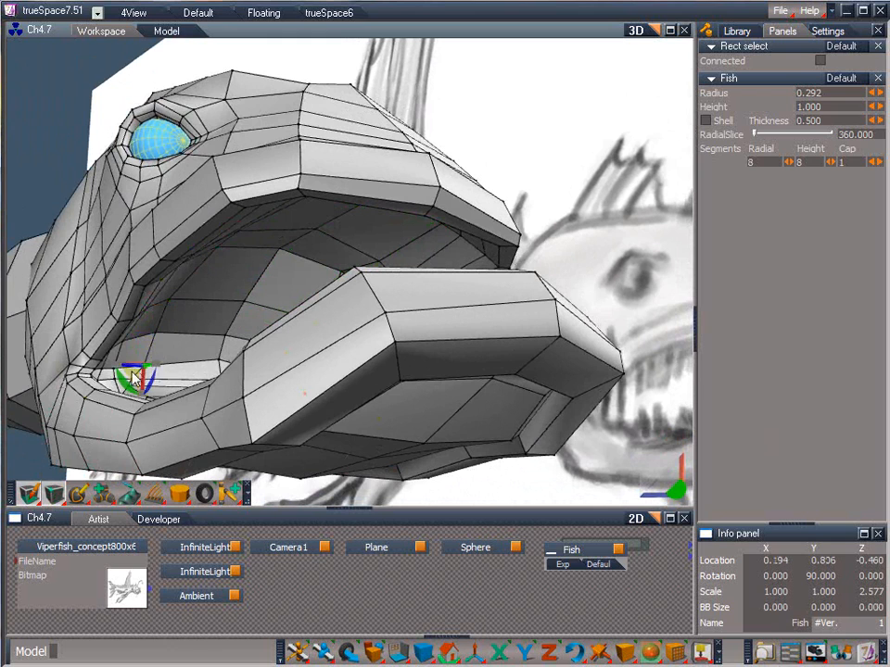
drag(131, 378, 57, 328)
Raise the mouth roof vertices just behind the upper lip, along the side and at the front
drag(675, 488, 468, 354)
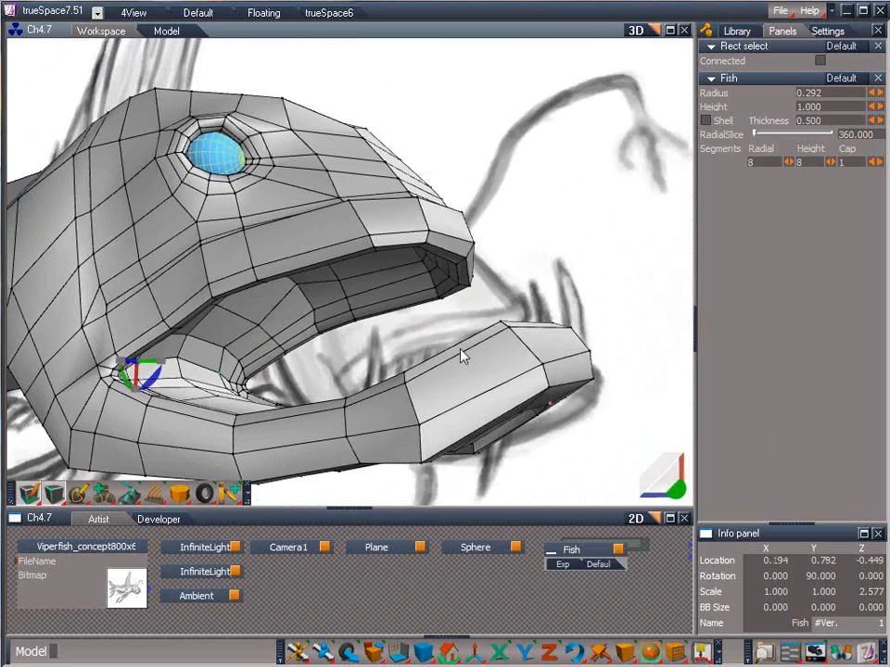
click(293, 283)
drag(245, 273, 327, 347)
click(328, 268)
drag(298, 255, 302, 260)
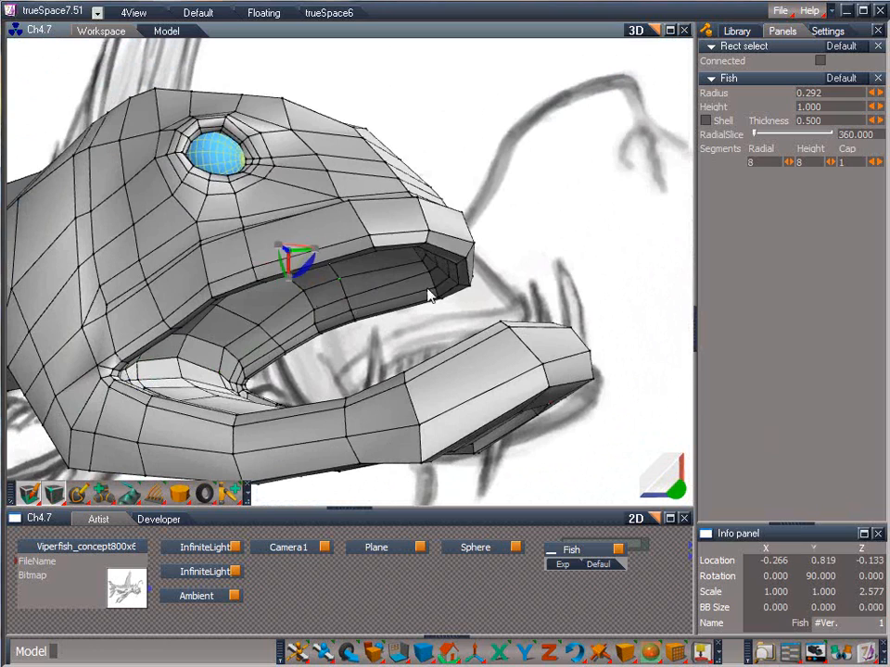
click(420, 261)
drag(402, 242, 416, 241)
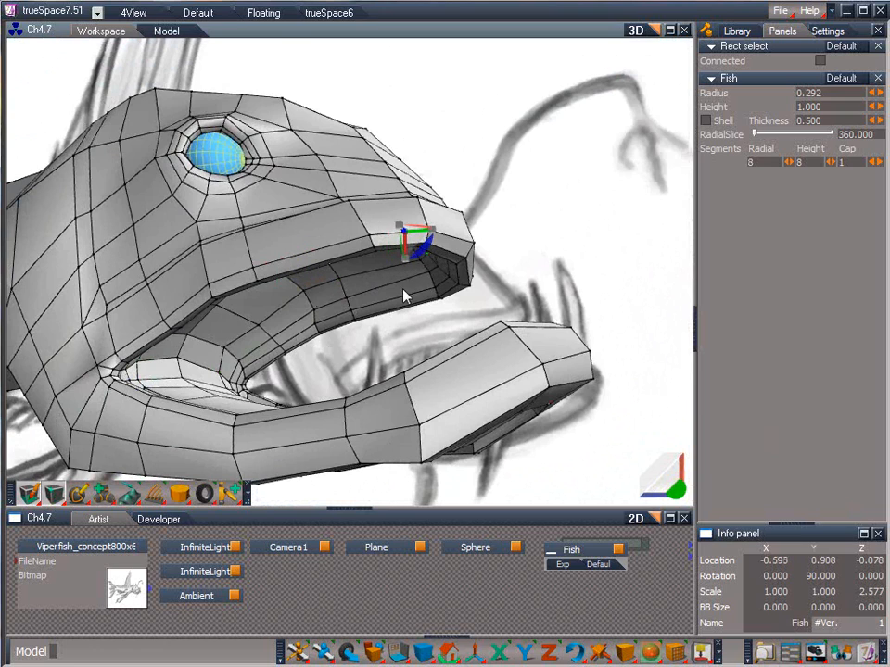
Adjust the vertices along the centre line of the mouth roof, from behind the lip toward the throat
drag(676, 489, 825, 477)
click(313, 263)
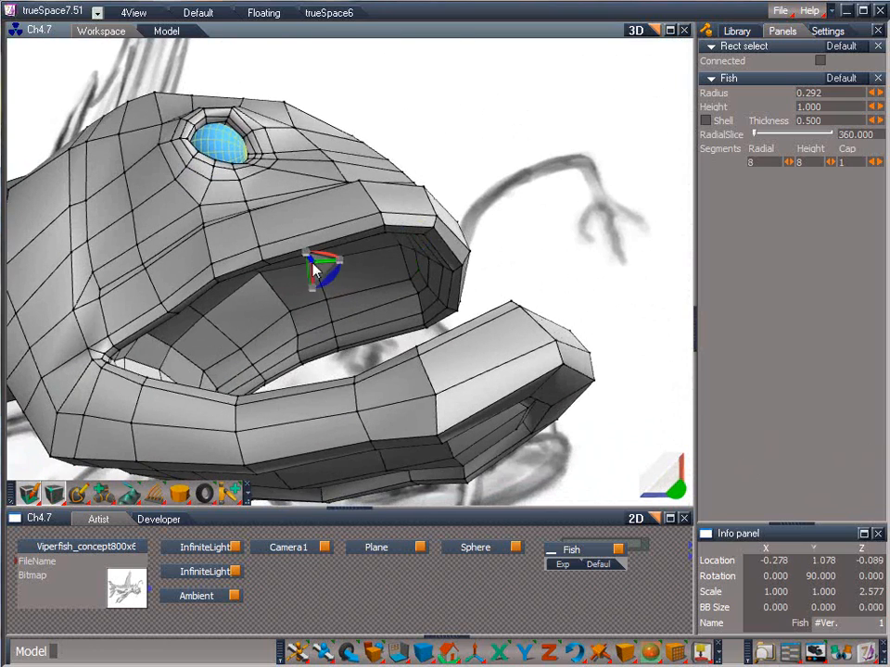
drag(320, 265, 349, 218)
click(216, 322)
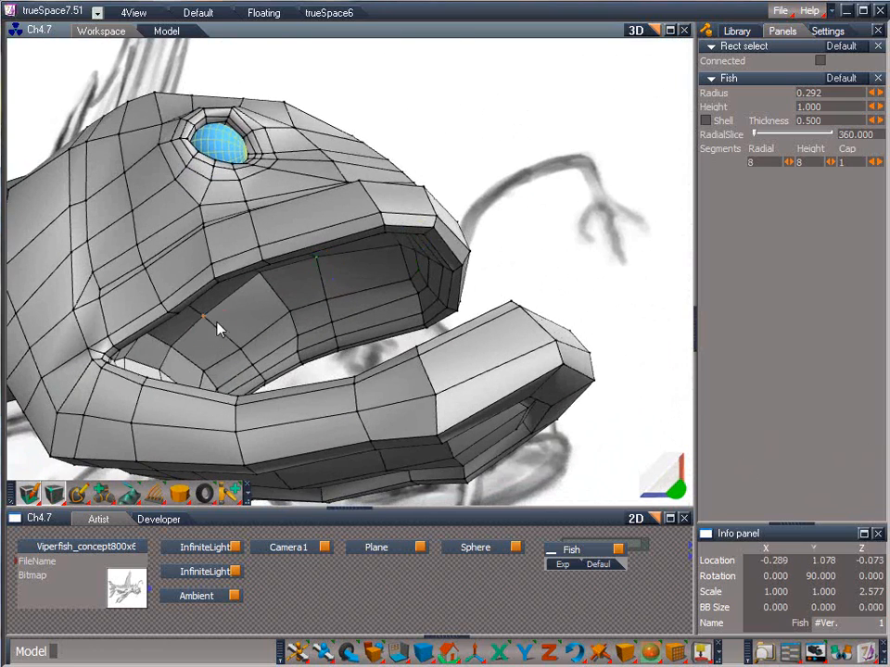
click(170, 352)
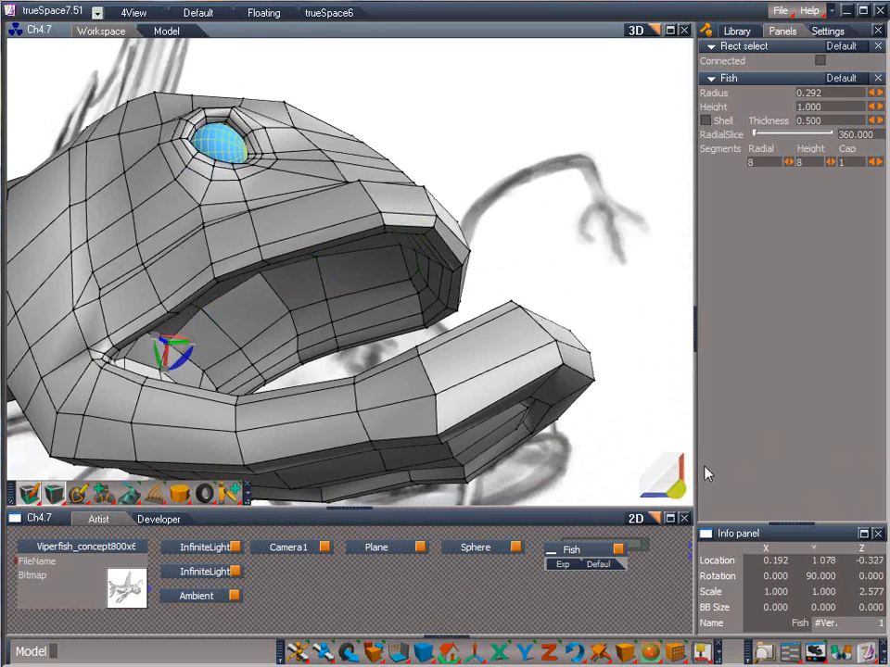
Reposition the vertices on the inner cheek wall at the back of the mouth
middle_drag(686, 472, 417, 477)
drag(84, 343, 68, 348)
click(68, 342)
drag(672, 496, 869, 423)
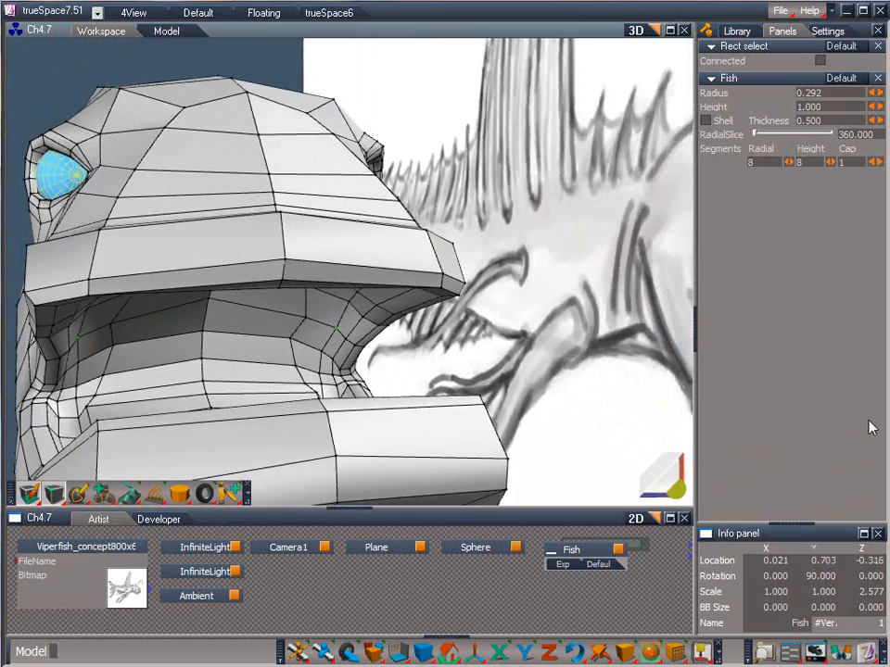
click(69, 354)
drag(61, 344, 31, 271)
Reposition the vertex on the outer edge of the head behind the mouth corner
drag(669, 493, 593, 445)
middle_drag(679, 495, 417, 457)
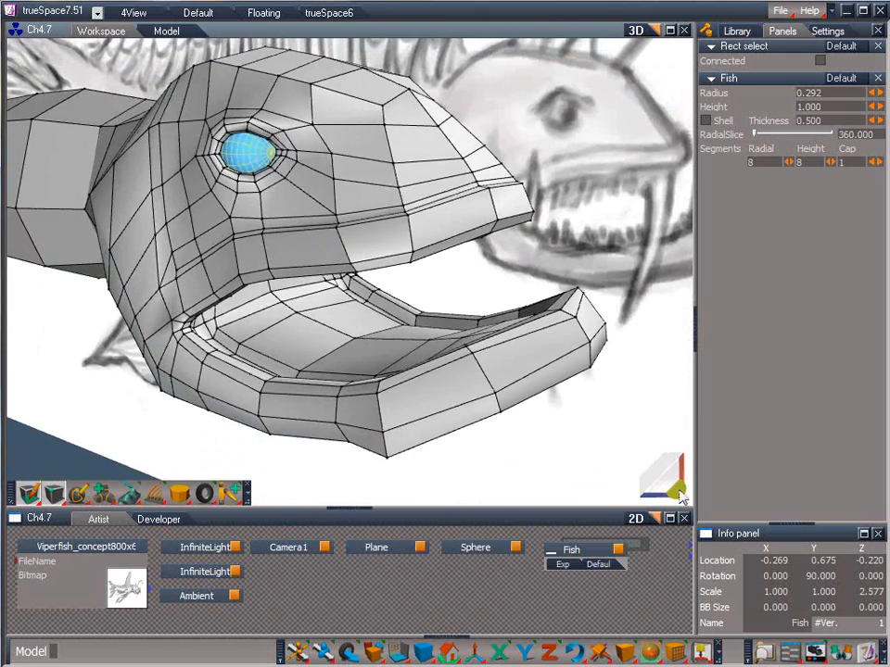
middle_drag(688, 497, 824, 477)
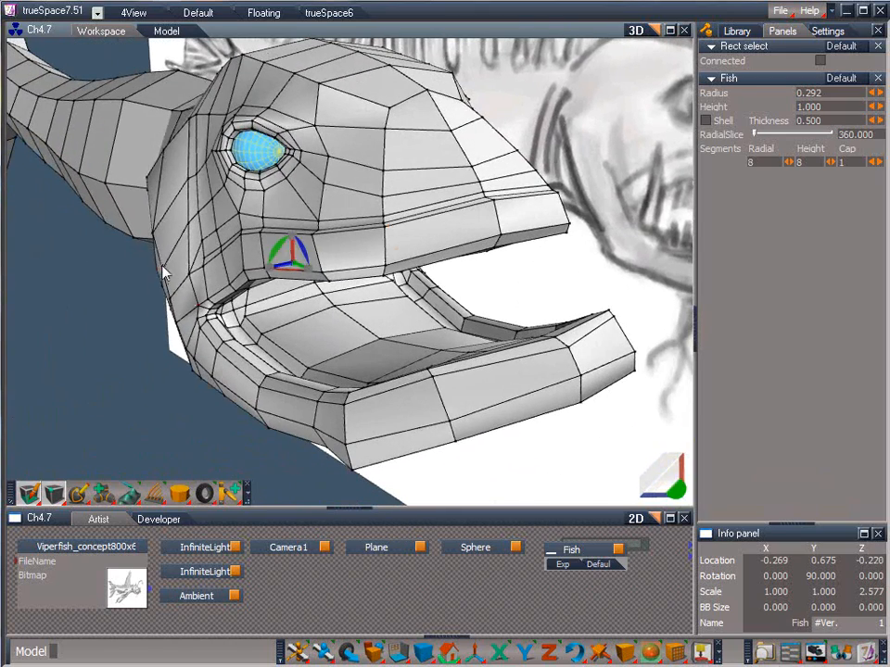
click(156, 283)
drag(140, 300, 132, 325)
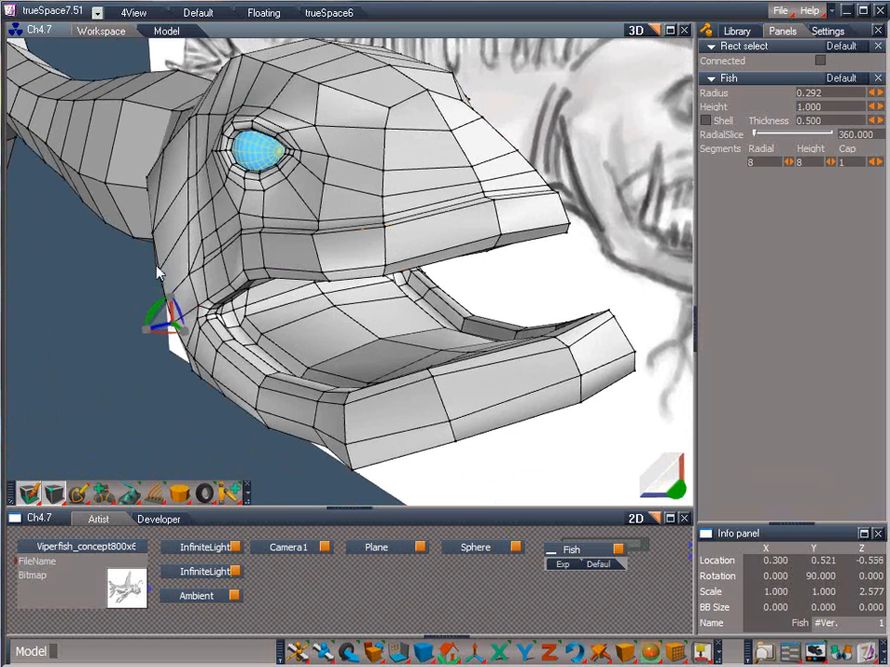
Reposition the centre vertices at the tip of the snout above the upper lip
click(483, 181)
middle_drag(484, 182, 522, 228)
drag(475, 143, 473, 144)
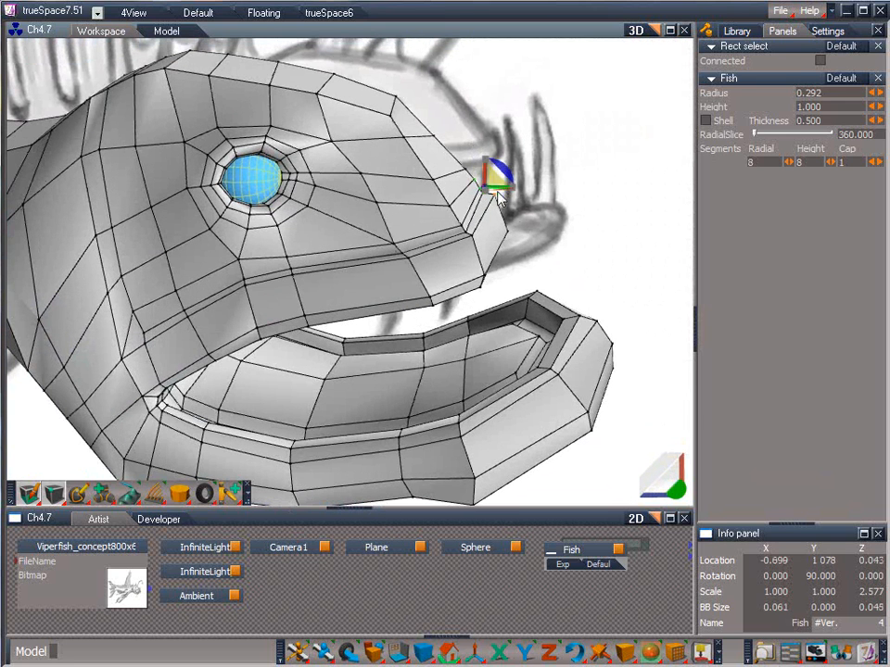
click(494, 194)
drag(489, 186, 506, 217)
click(506, 230)
Adjust the vertices along the upper lip's crease from the snout tip back along the side
click(471, 235)
drag(669, 474, 668, 408)
drag(466, 239, 505, 264)
click(413, 271)
drag(414, 275, 454, 290)
click(452, 297)
Reposition the upper lip's lower edge vertex on the side and the centre vertex inside its front
drag(674, 487, 302, 579)
click(433, 305)
drag(406, 310, 407, 314)
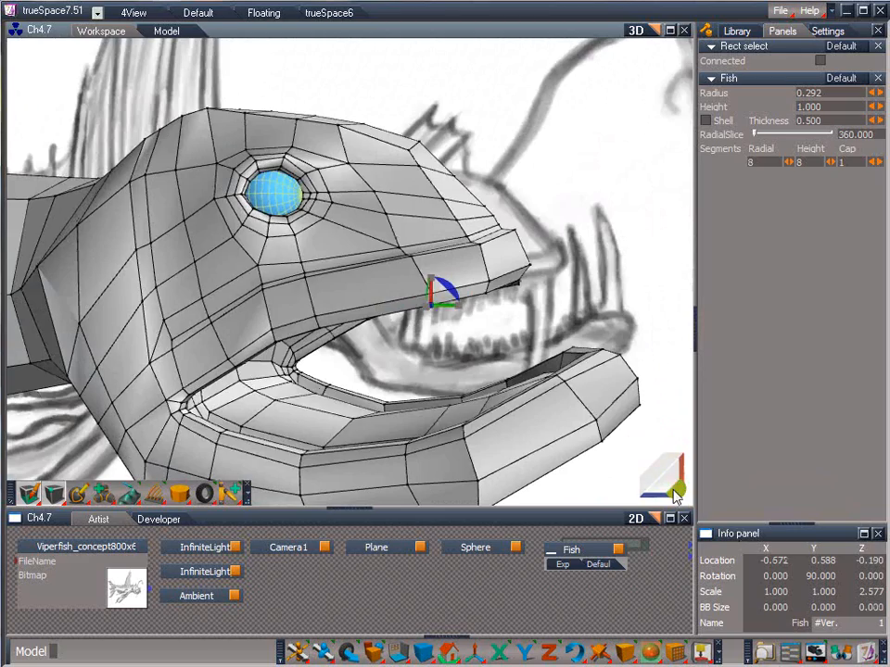
drag(676, 491, 644, 546)
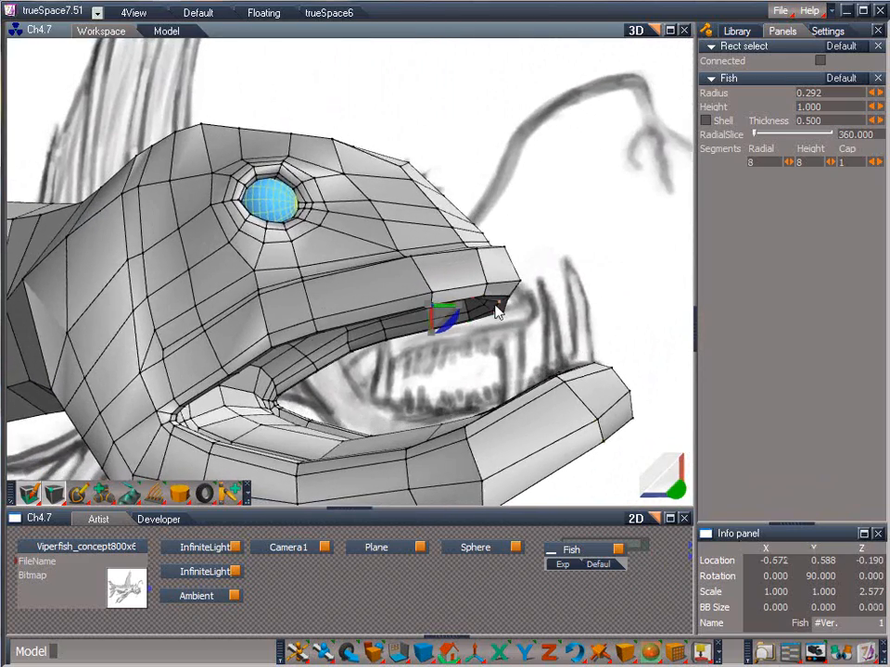
drag(443, 315, 491, 309)
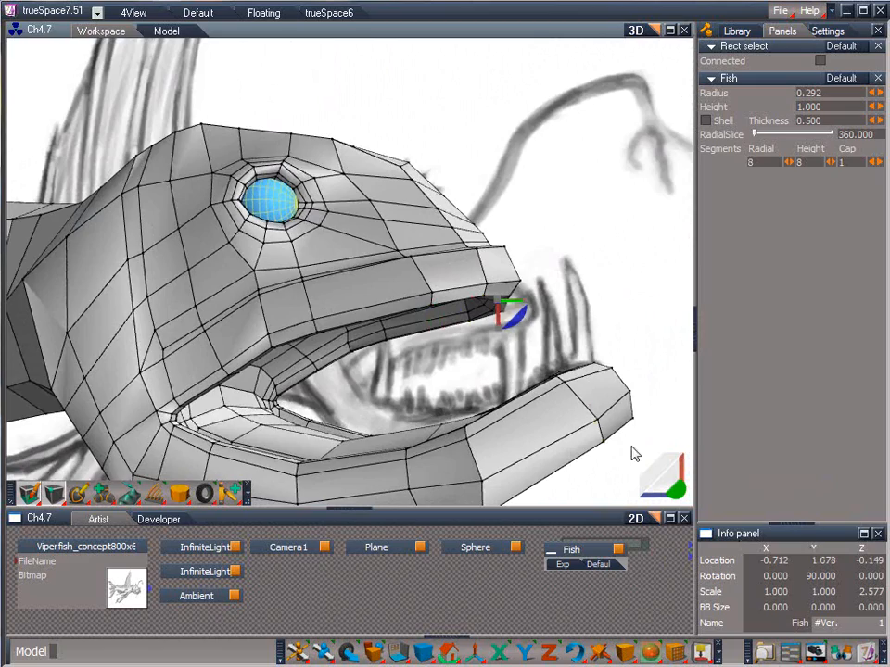
Leave vertex editing and subdivide the whole fish mesh twice to smooth it
drag(678, 491, 668, 470)
click(118, 451)
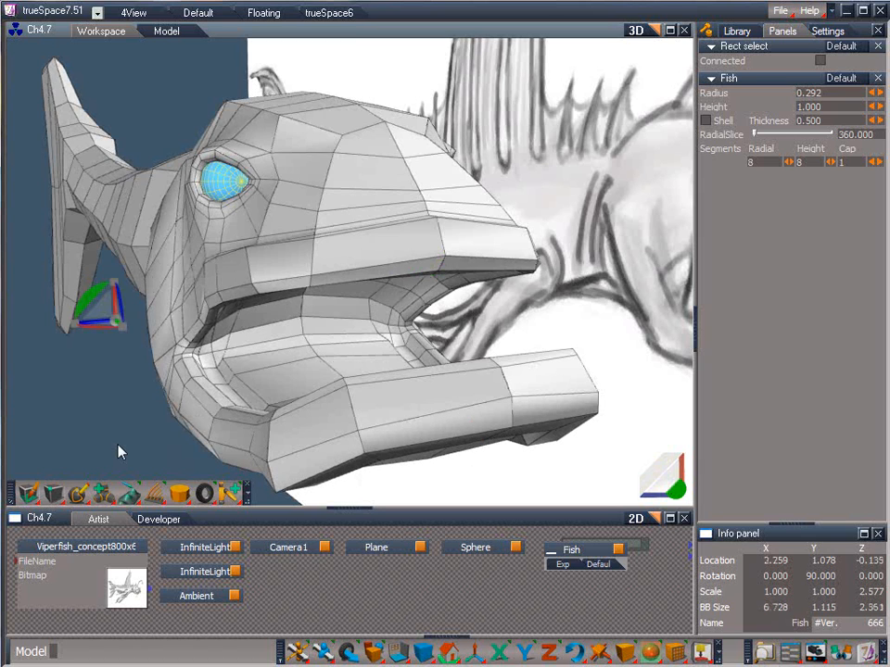
click(104, 492)
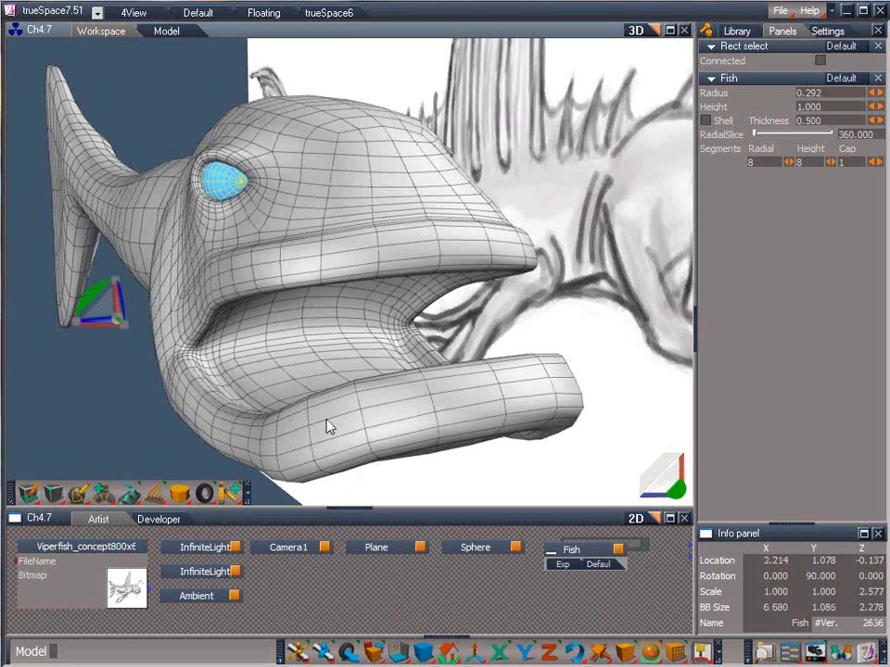
drag(665, 483, 684, 497)
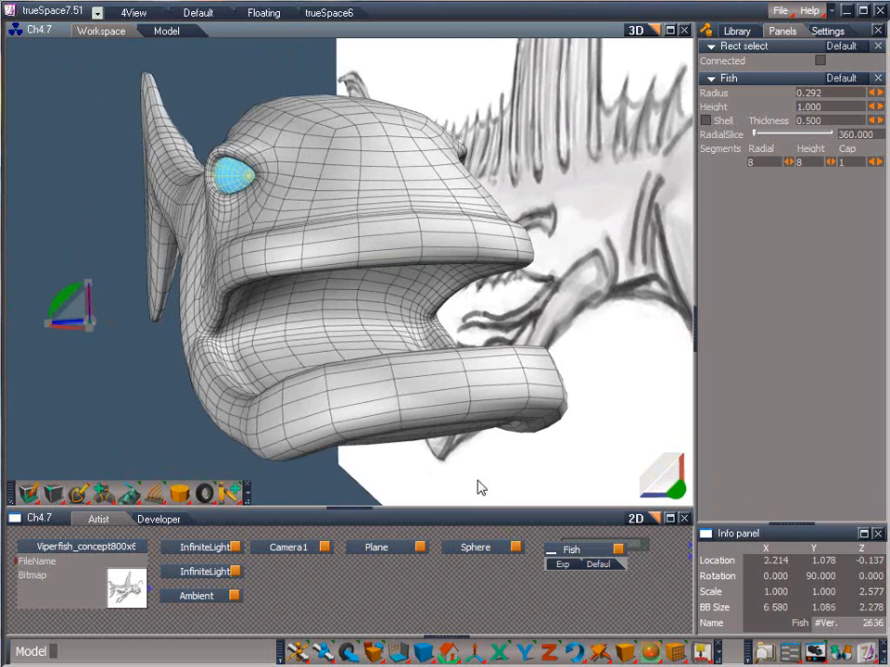
click(102, 494)
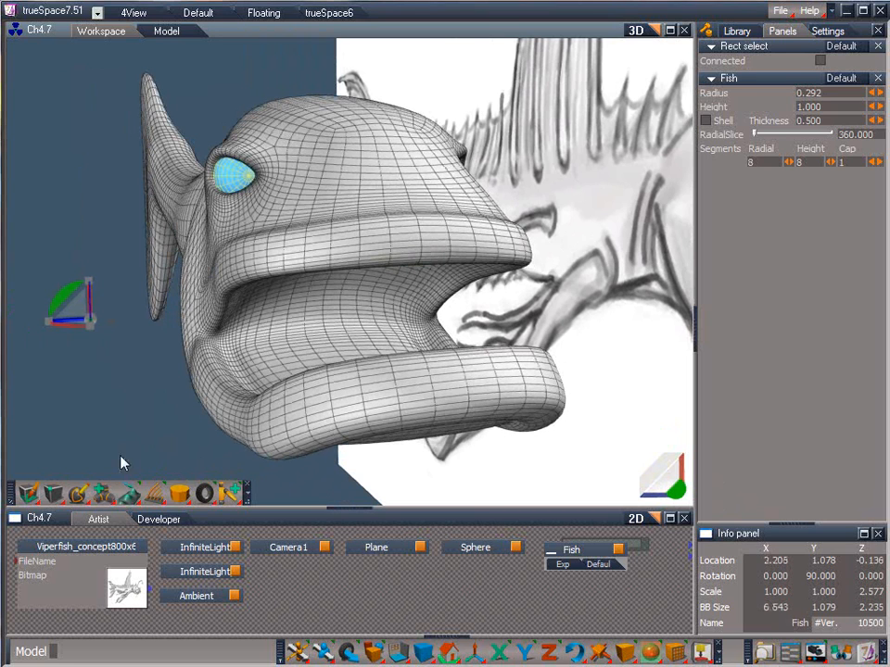